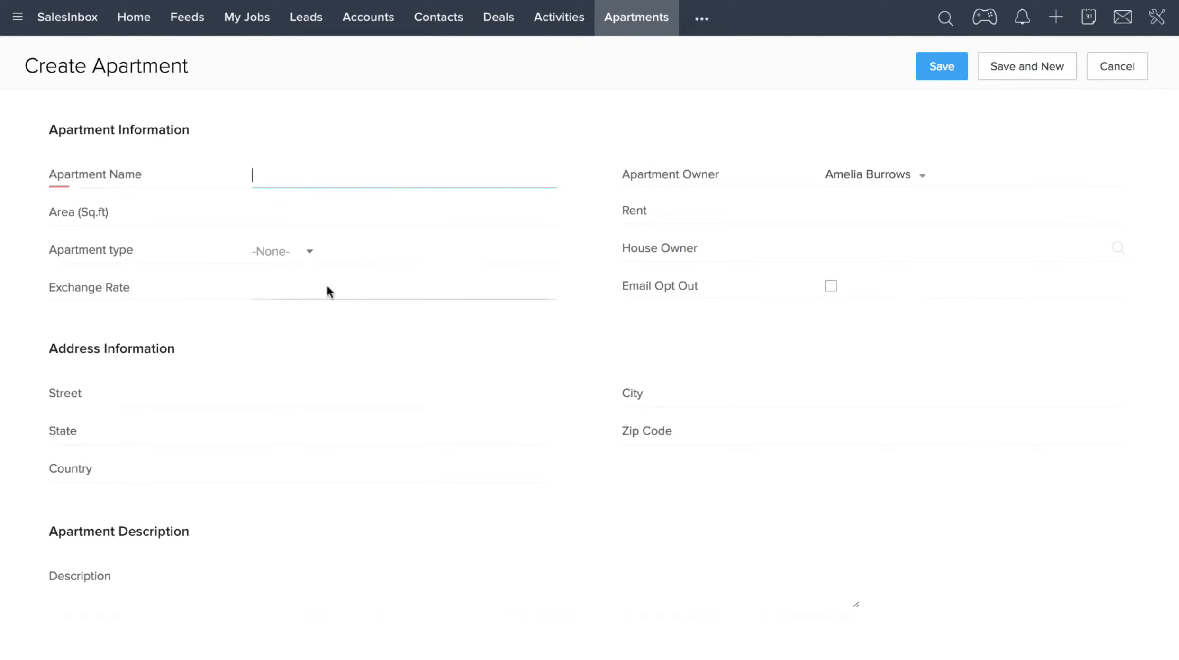
Examine the options available in the Apartment type list on the Create Apartment form.
{"action": "left_click", "coordinate": [311, 252]}
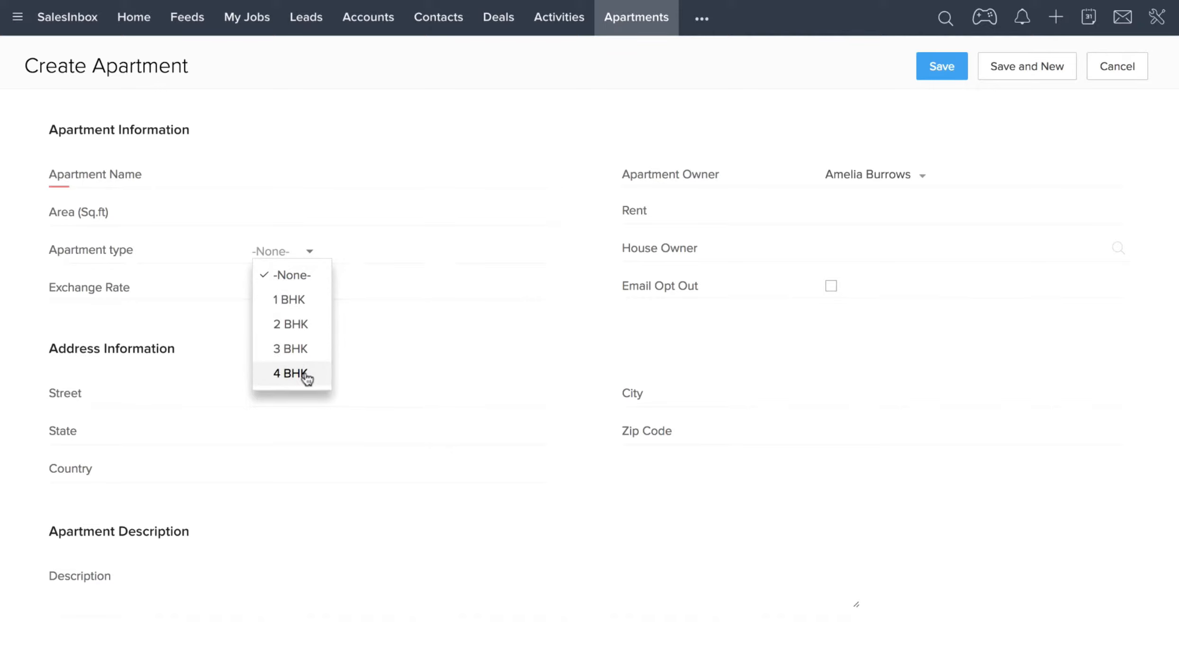
{"action": "left_click", "coordinate": [583, 357]}
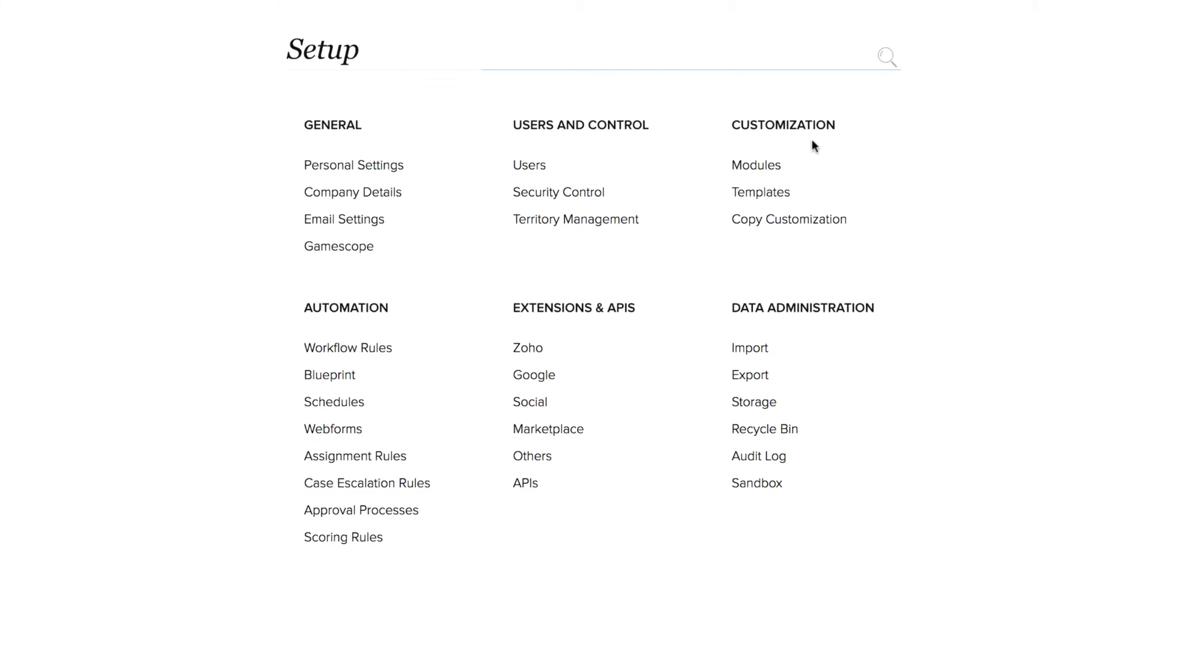
Open the Modules customization settings and start creating a new module.
{"action": "left_click", "coordinate": [757, 167]}
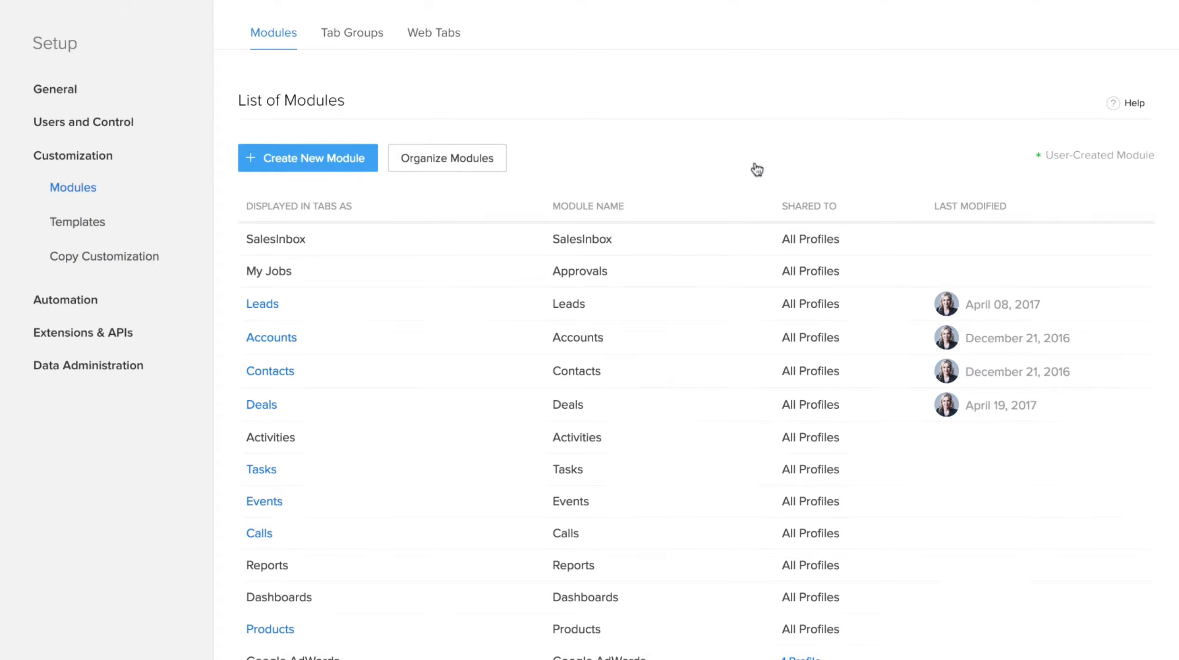
{"action": "left_click", "coordinate": [337, 158]}
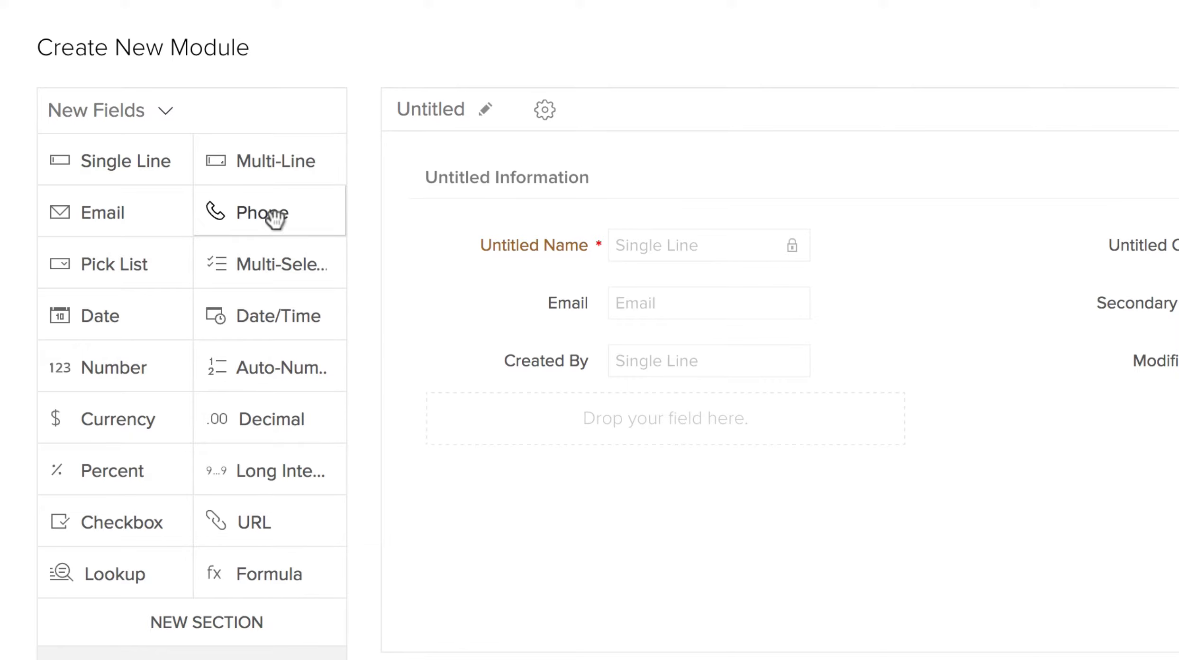
Add a Phone field and a Pick List field with default properties to the module layout.
{"action": "left_click_drag", "start_coordinate": [271, 218], "coordinate": [599, 432]}
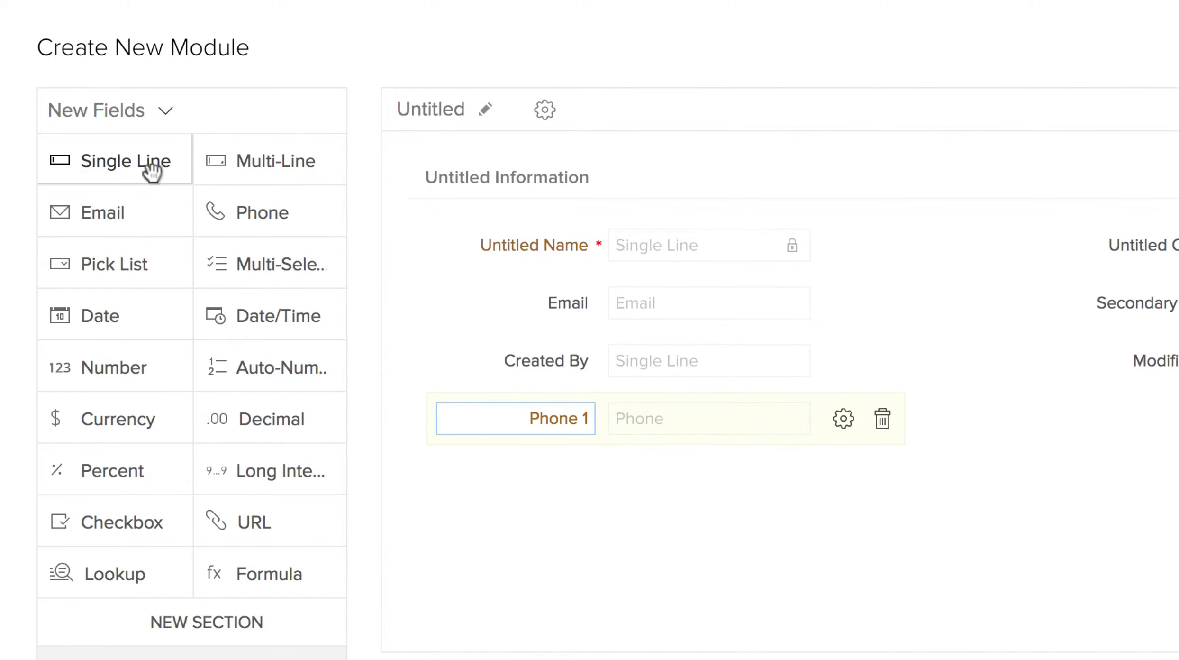
{"action": "left_click_drag", "start_coordinate": [149, 178], "coordinate": [147, 180]}
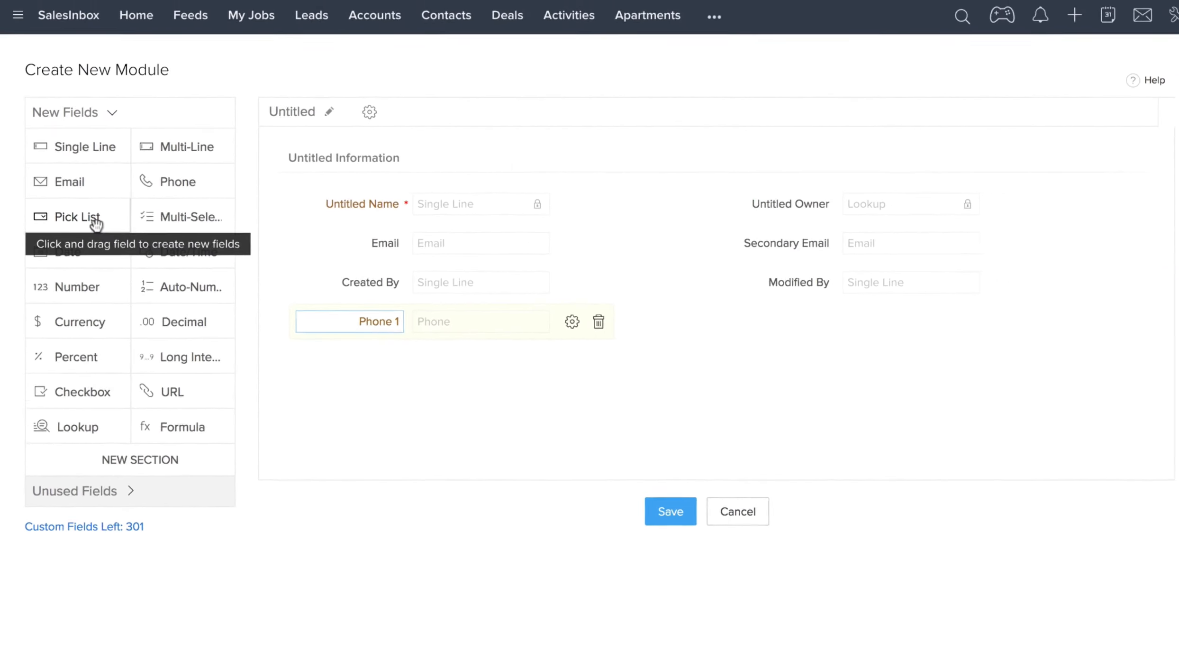
{"action": "left_click_drag", "start_coordinate": [94, 217], "coordinate": [757, 314]}
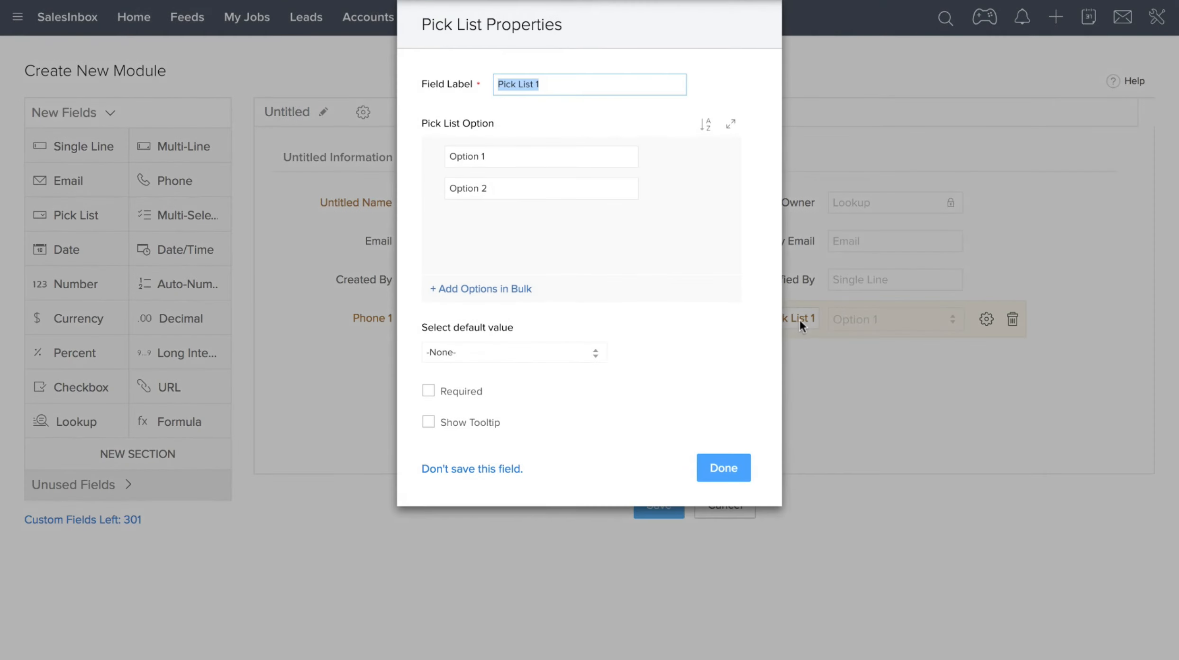
{"action": "left_click", "coordinate": [724, 468]}
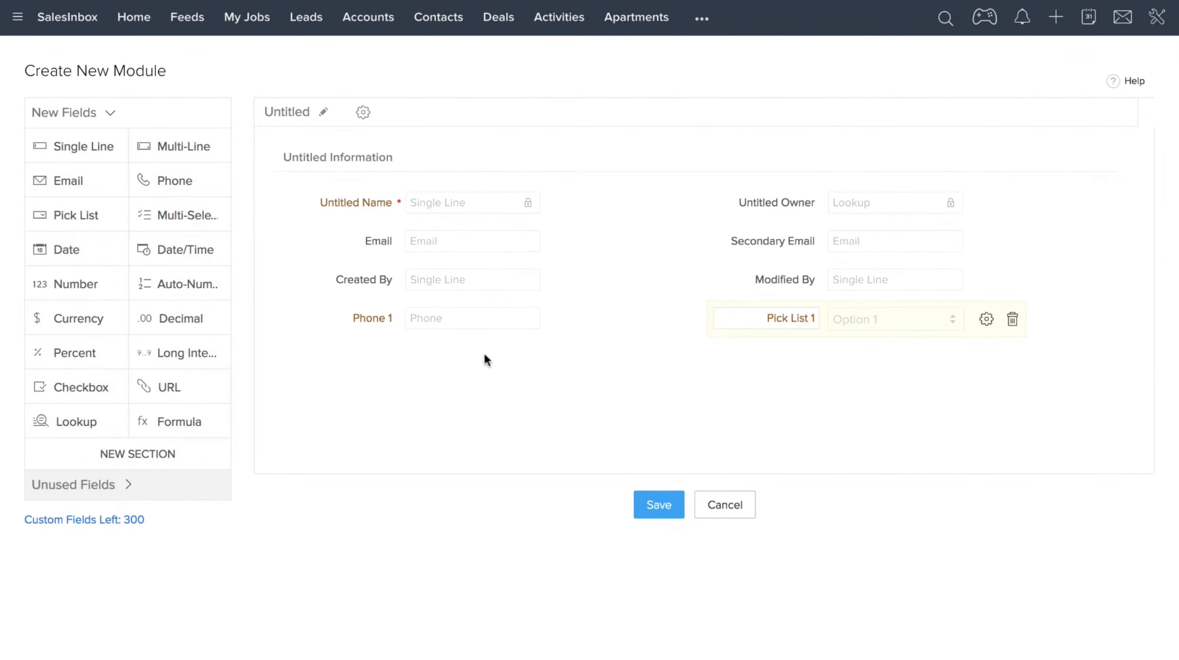
Name the new module Apartments, with Apartment as the singular form.
{"action": "left_click_drag", "start_coordinate": [163, 455], "coordinate": [439, 368]}
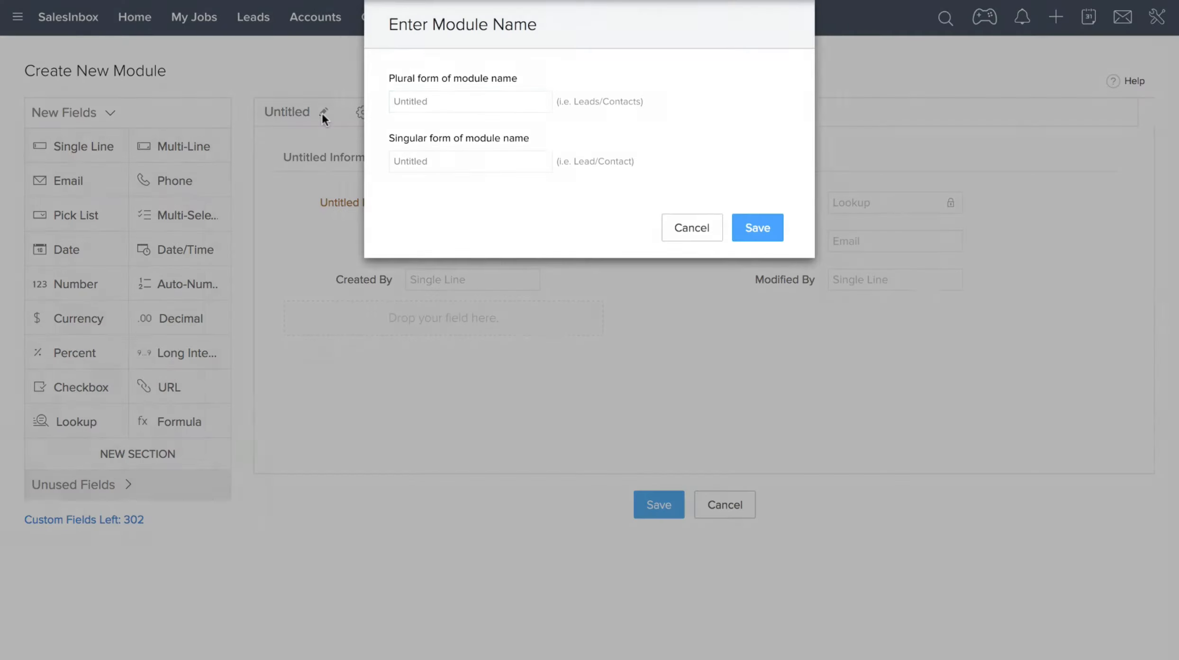
{"action": "type", "text": "Ap"}
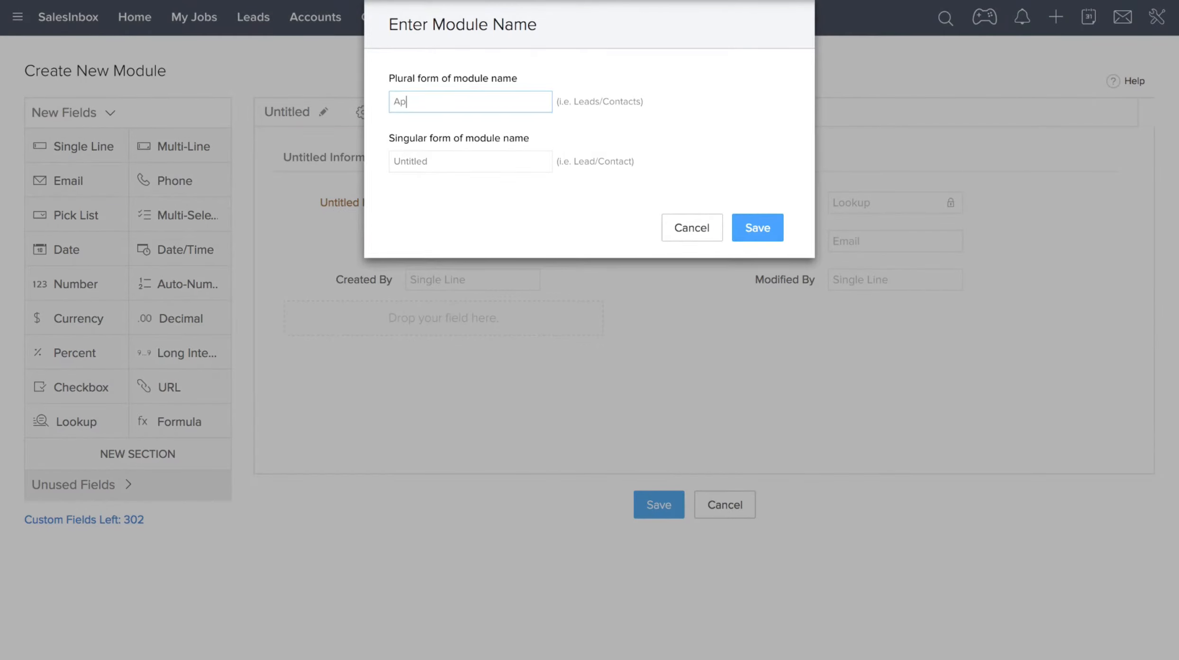
{"action": "type", "text": "artments"}
{"action": "left_click", "coordinate": [453, 163]}
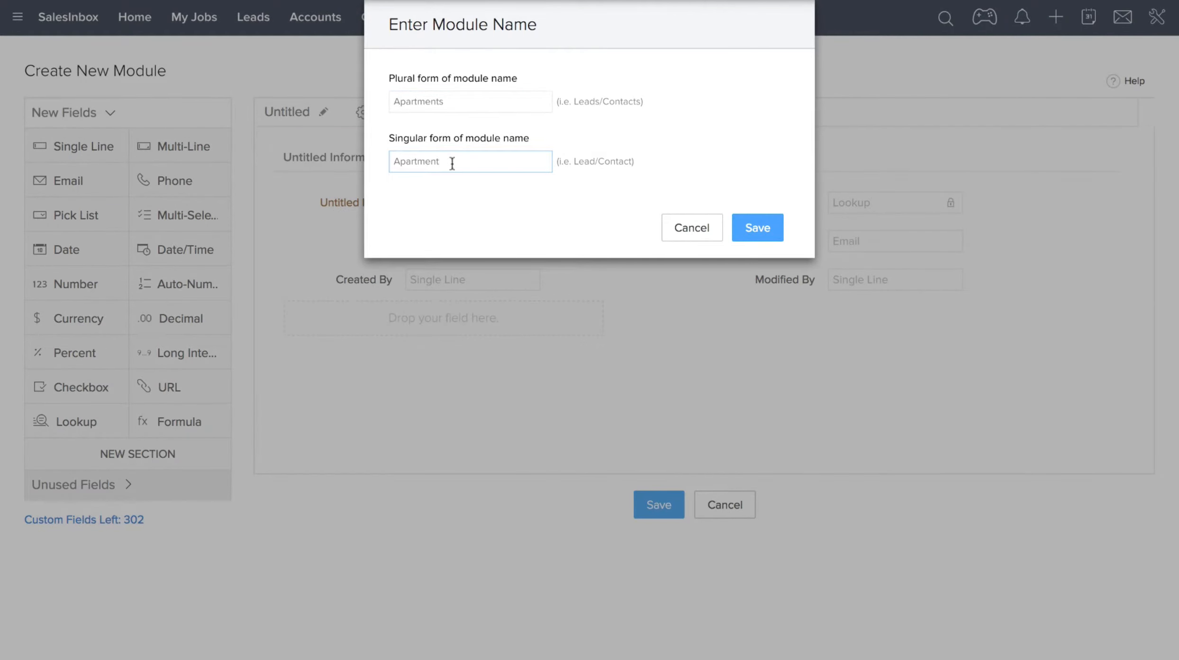
{"action": "key", "text": "Return"}
Add a new section to the layout and rename it Address Information.
{"action": "left_click", "coordinate": [138, 454]}
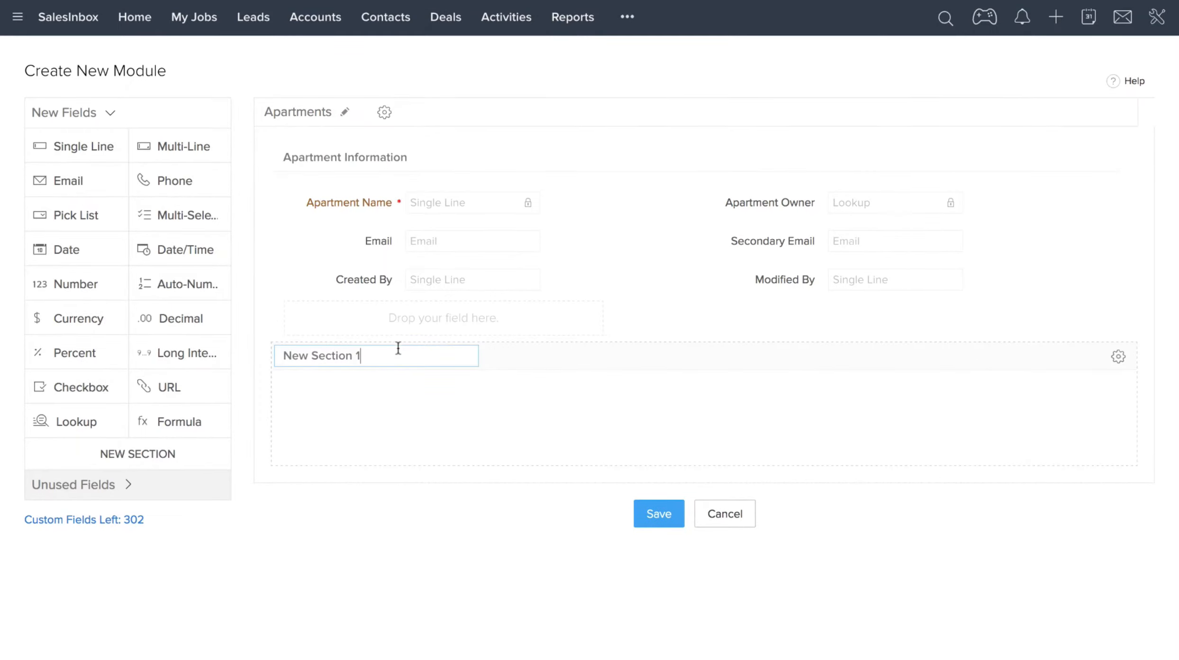
{"action": "key", "text": "BackSpace"}
{"action": "key", "text": "BackSpace"}
{"action": "key", "text": "BackSpace"}
{"action": "key", "text": "BackSpace"}
{"action": "key", "text": "BackSpace"}
{"action": "key", "text": "BackSpace"}
{"action": "key", "text": "BackSpace"}
{"action": "key", "text": "BackSpace"}
{"action": "key", "text": "BackSpace"}
{"action": "key", "text": "BackSpace"}
{"action": "key", "text": "BackSpace"}
{"action": "key", "text": "BackSpace"}
{"action": "key", "text": "BackSpace"}
{"action": "type", "text": "Address Information"}
{"action": "left_click", "coordinate": [405, 390]}
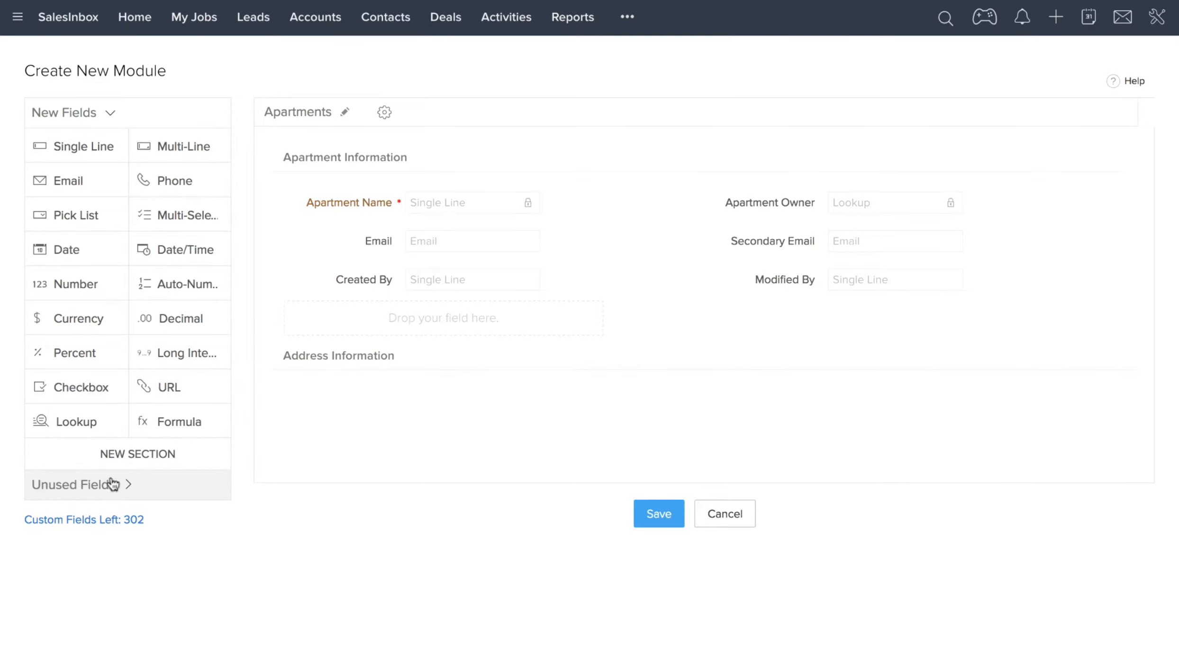
Add another section below it and rename it Apartment Description.
{"action": "left_click", "coordinate": [124, 455]}
{"action": "left_click_drag", "start_coordinate": [363, 383], "coordinate": [254, 375]}
{"action": "type", "text": "Apartment Dec"}
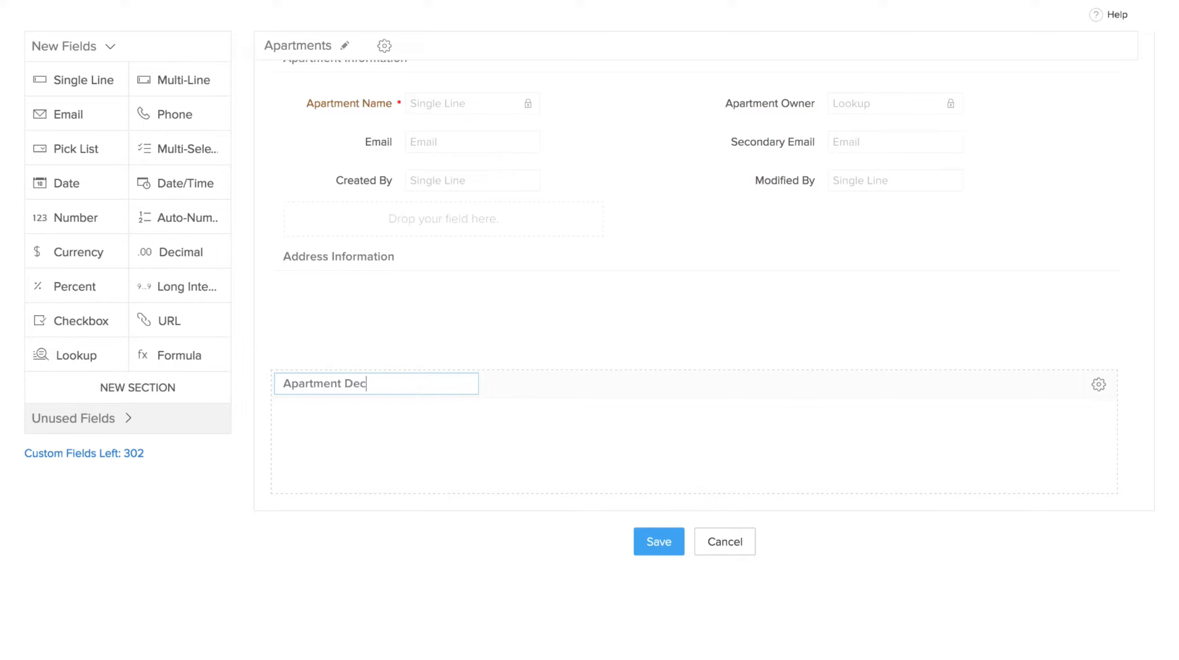
{"action": "key", "text": "BackSpace"}
{"action": "type", "text": "scription"}
{"action": "scroll", "coordinate": [325, 456], "scroll_direction": "up", "scroll_amount": 1}
{"action": "left_click", "coordinate": [327, 461]}
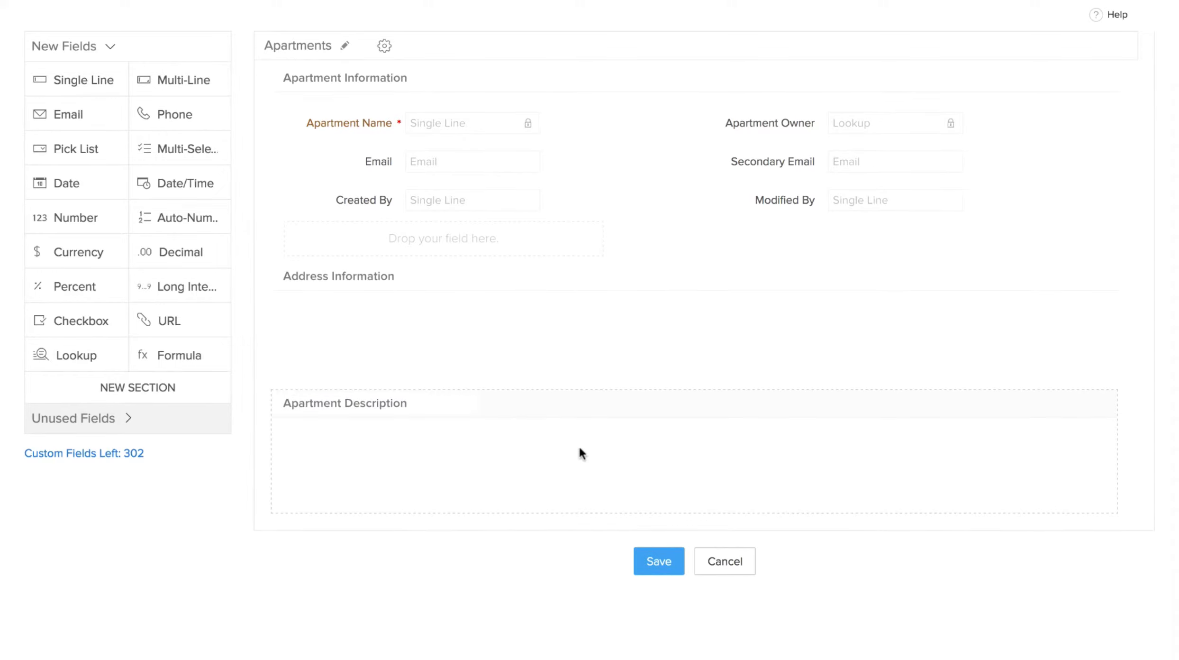
{"action": "scroll", "coordinate": [588, 431], "scroll_direction": "up", "scroll_amount": 1}
{"action": "scroll", "coordinate": [572, 398], "scroll_direction": "up", "scroll_amount": 2}
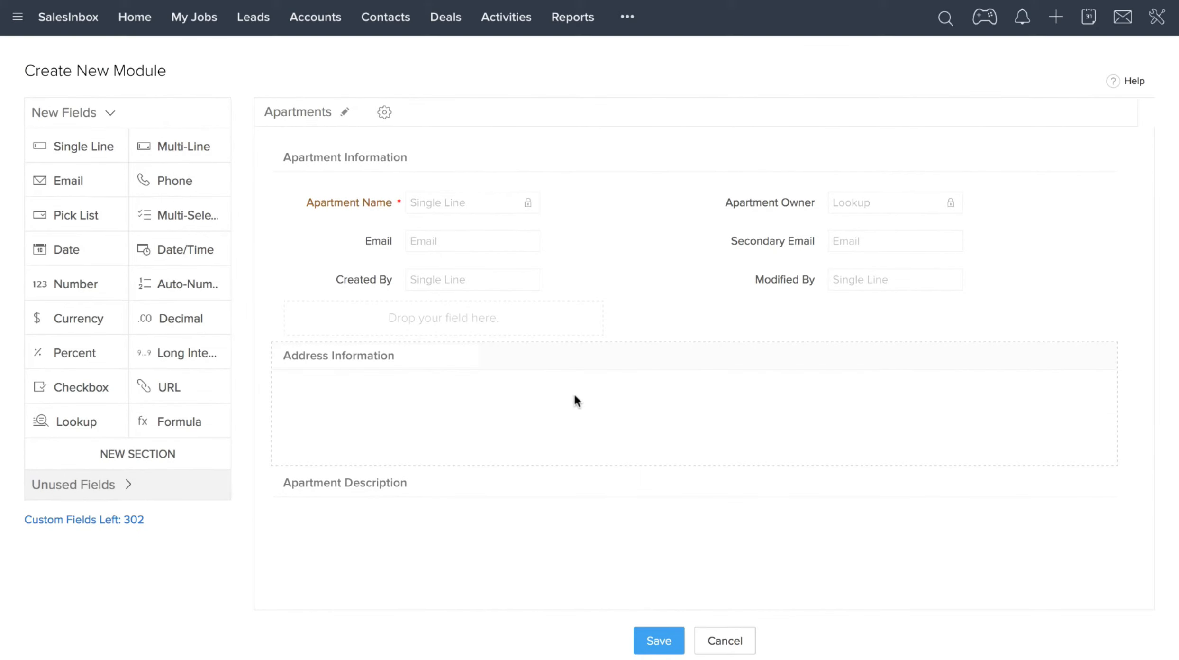
{"action": "scroll", "coordinate": [505, 271], "scroll_direction": "down", "scroll_amount": 1}
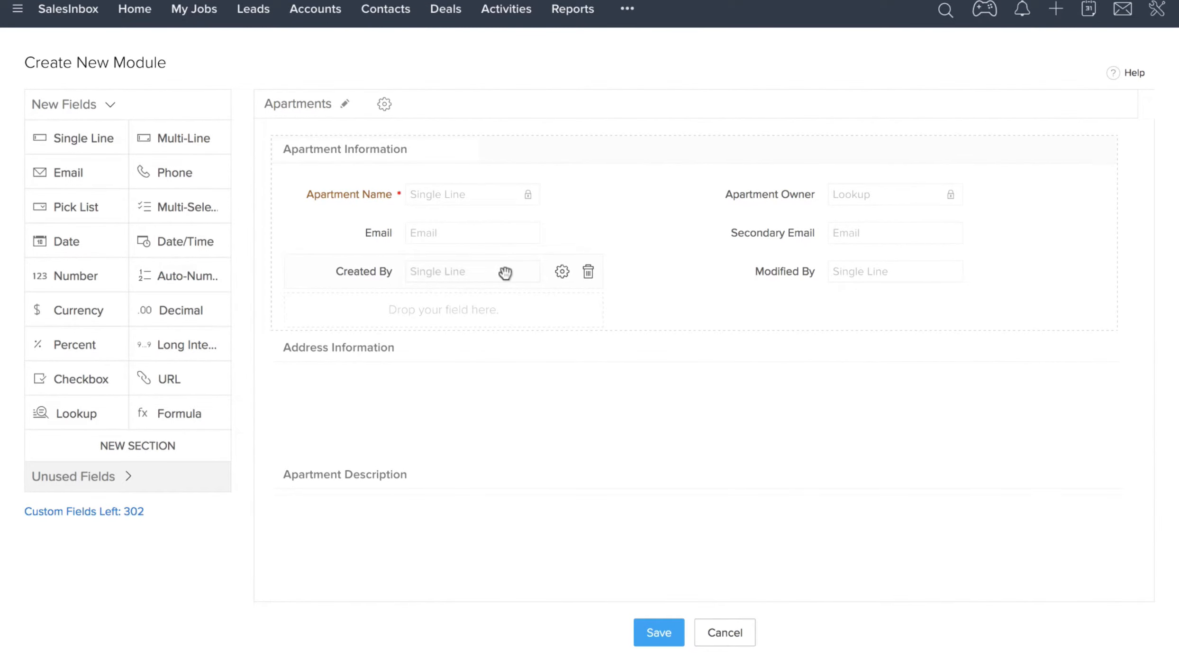
{"action": "scroll", "coordinate": [500, 271], "scroll_direction": "up", "scroll_amount": 1}
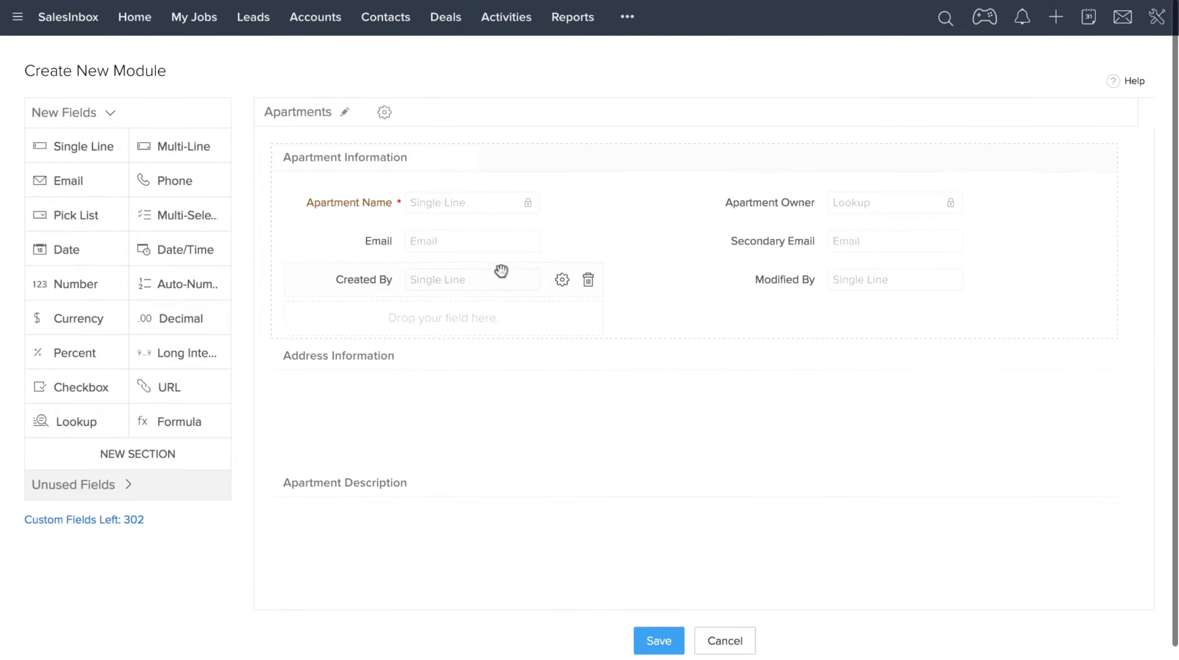
{"action": "scroll", "coordinate": [149, 261], "scroll_direction": "down", "scroll_amount": 2}
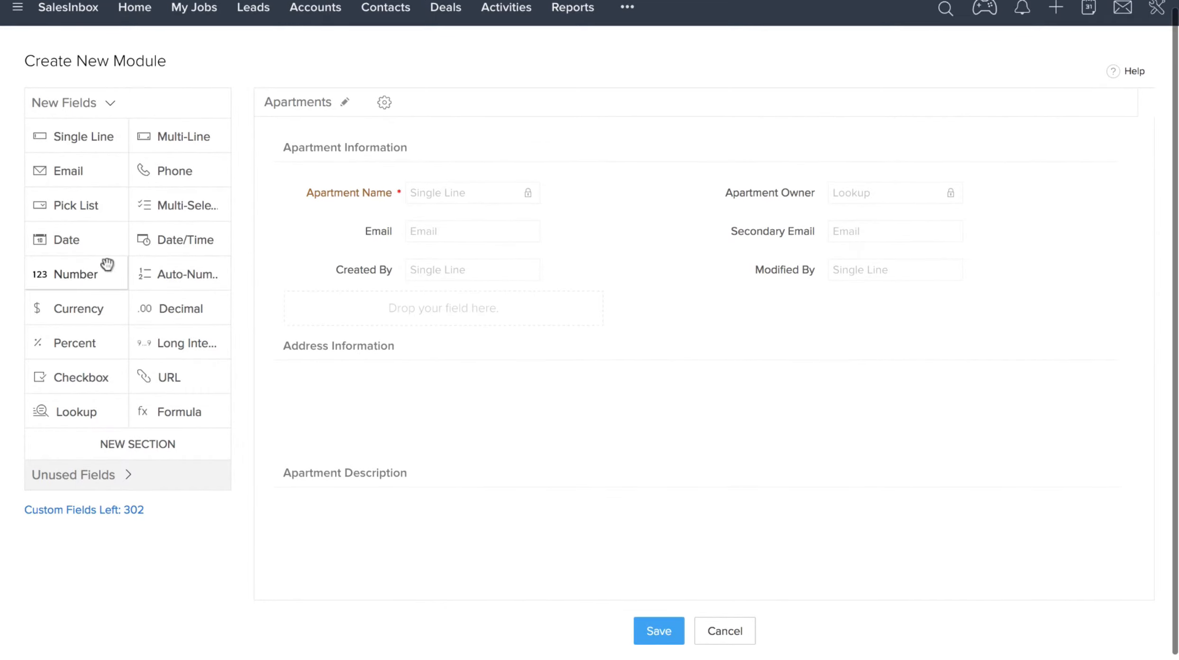
Add a Number field labelled Area to the Apartment Information section.
{"action": "left_click_drag", "start_coordinate": [87, 266], "coordinate": [358, 317]}
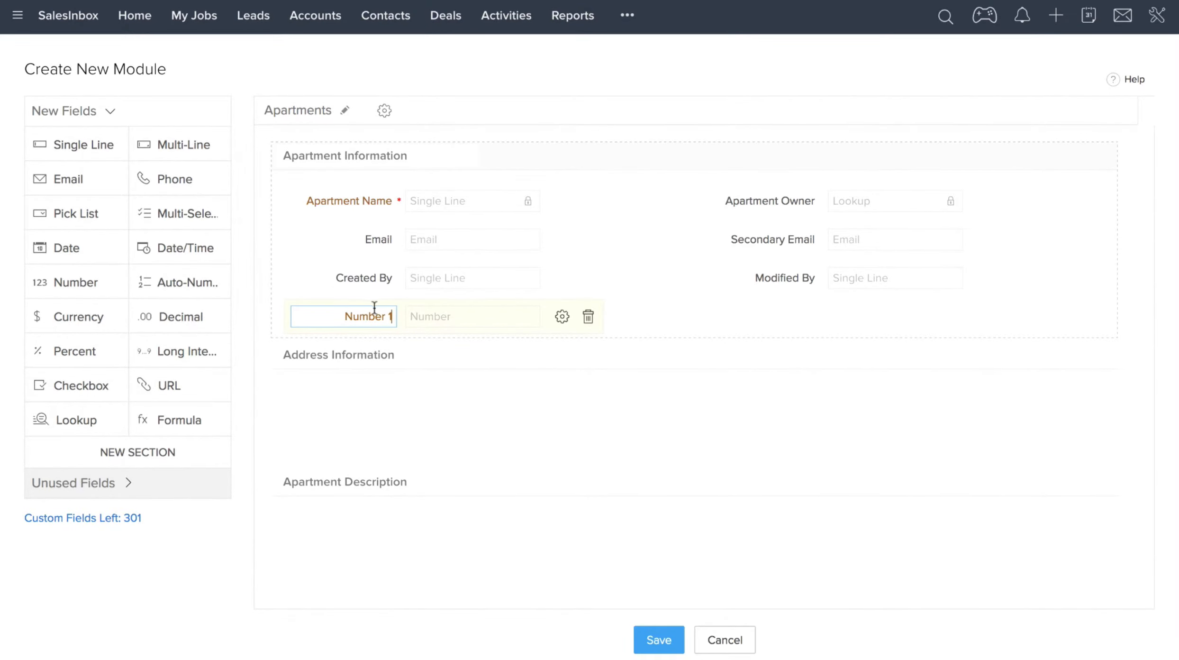
{"action": "left_click_drag", "start_coordinate": [389, 316], "coordinate": [331, 314]}
{"action": "type", "text": "Area"}
{"action": "key", "text": "Return"}
{"action": "left_click", "coordinate": [563, 317]}
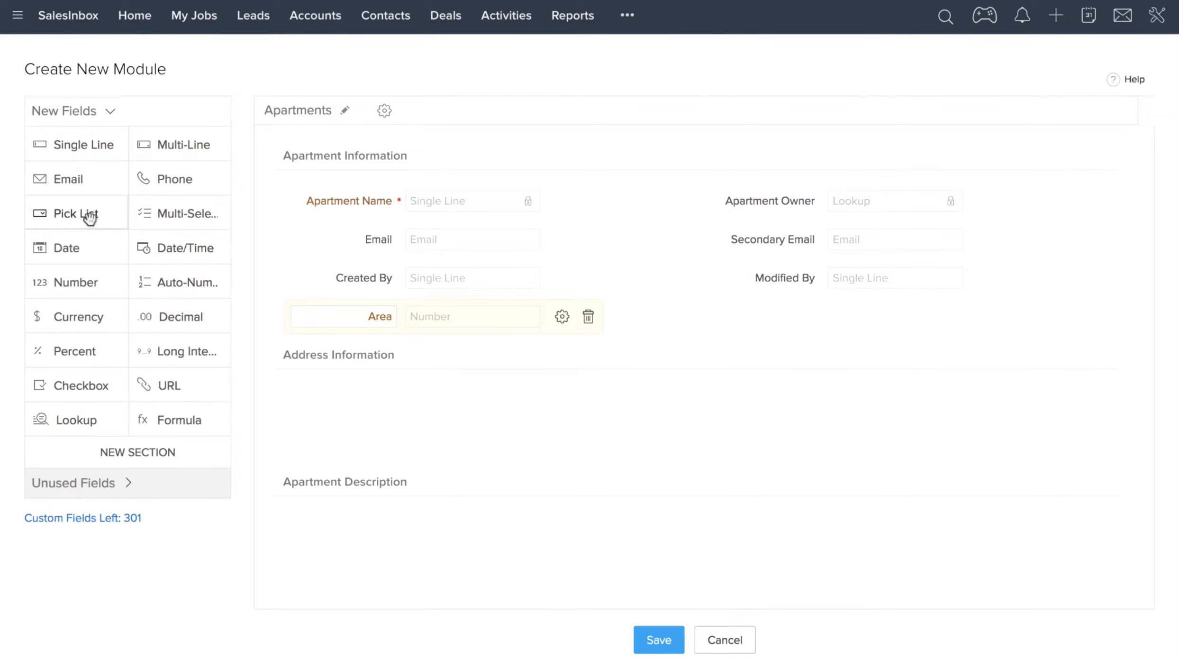
Add a Pick List field labelled Apartment Type with options 1 BHK, 2 BHK, 3 BHK and 4 BHK.
{"action": "left_click_drag", "start_coordinate": [87, 220], "coordinate": [369, 351]}
{"action": "type", "text": "Apartment Type"}
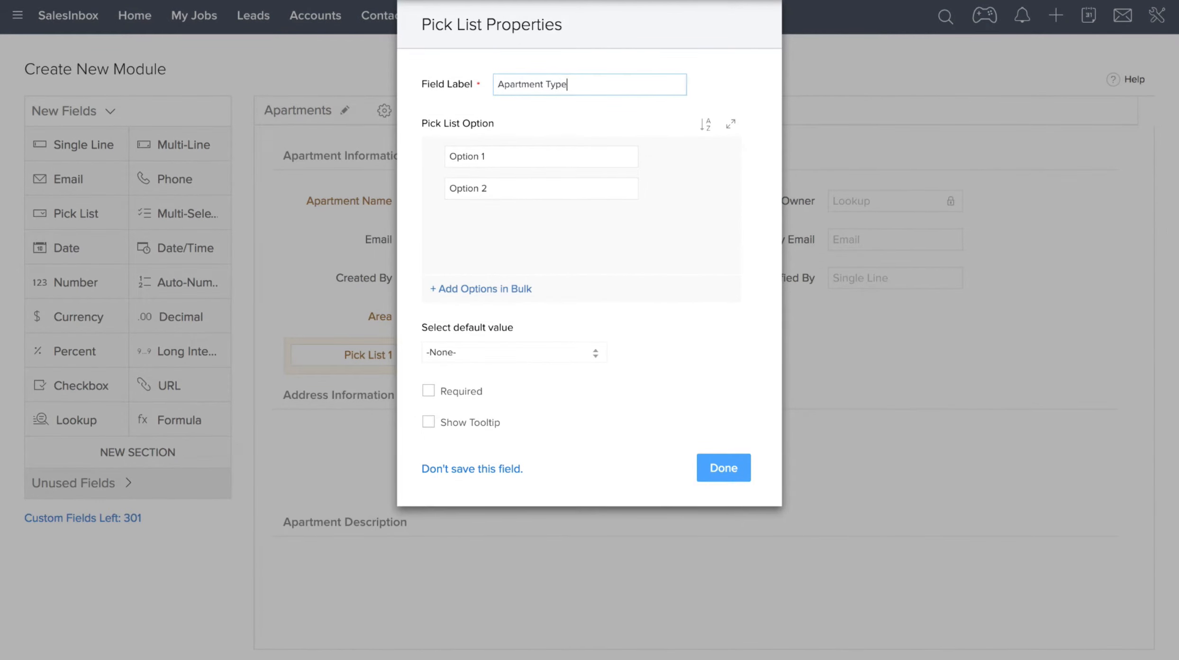
{"action": "left_click", "coordinate": [496, 155]}
{"action": "key", "text": "ctrl+a"}
{"action": "type", "text": "1 BHK"}
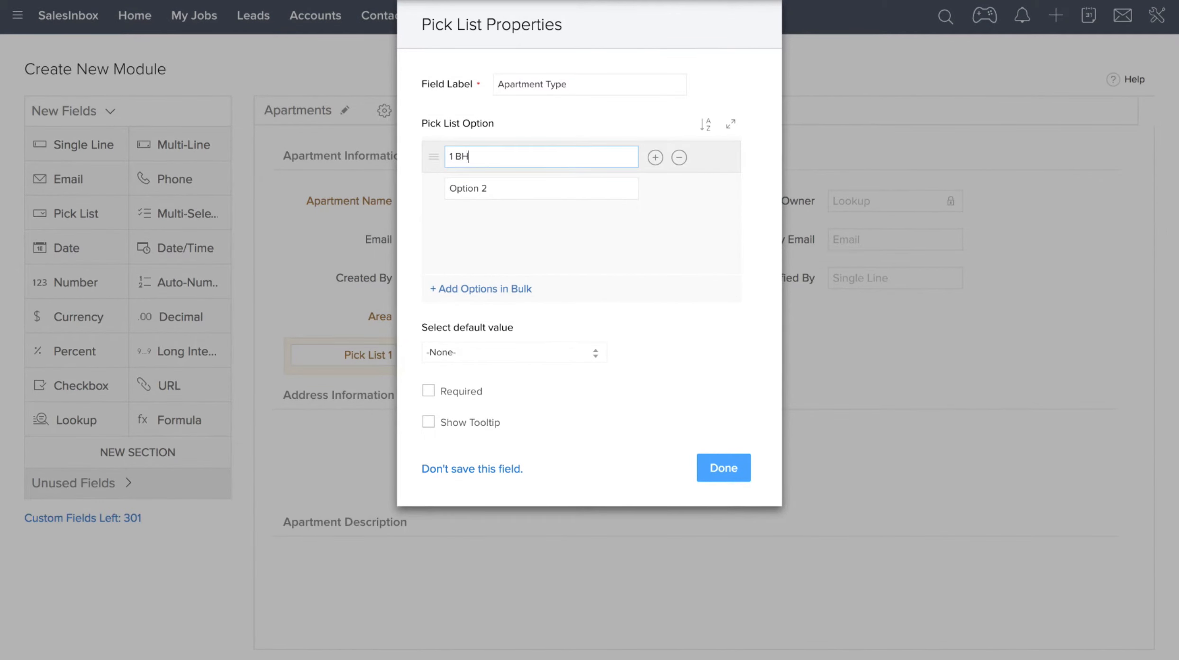
{"action": "key", "text": "Tab"}
{"action": "key", "text": "ctrl+a"}
{"action": "type", "text": "2 BHK"}
{"action": "left_click", "coordinate": [655, 189]}
{"action": "type", "text": "3 BHK"}
{"action": "left_click", "coordinate": [655, 221]}
{"action": "type", "text": "4 BHK"}
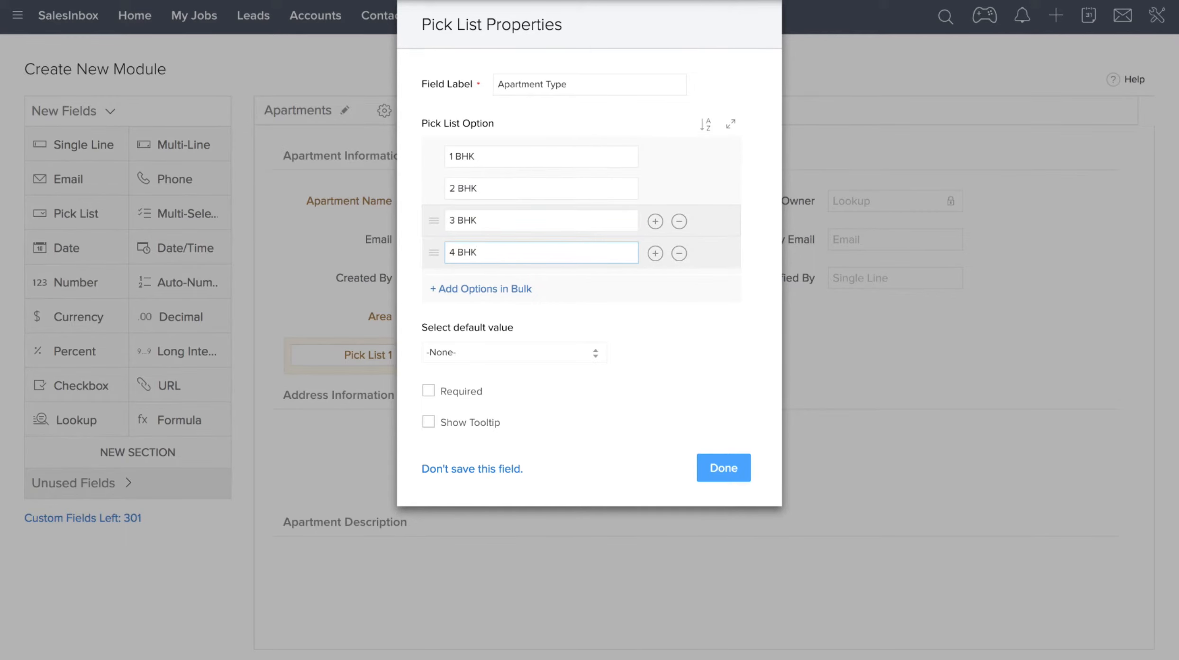
{"action": "left_click", "coordinate": [724, 468]}
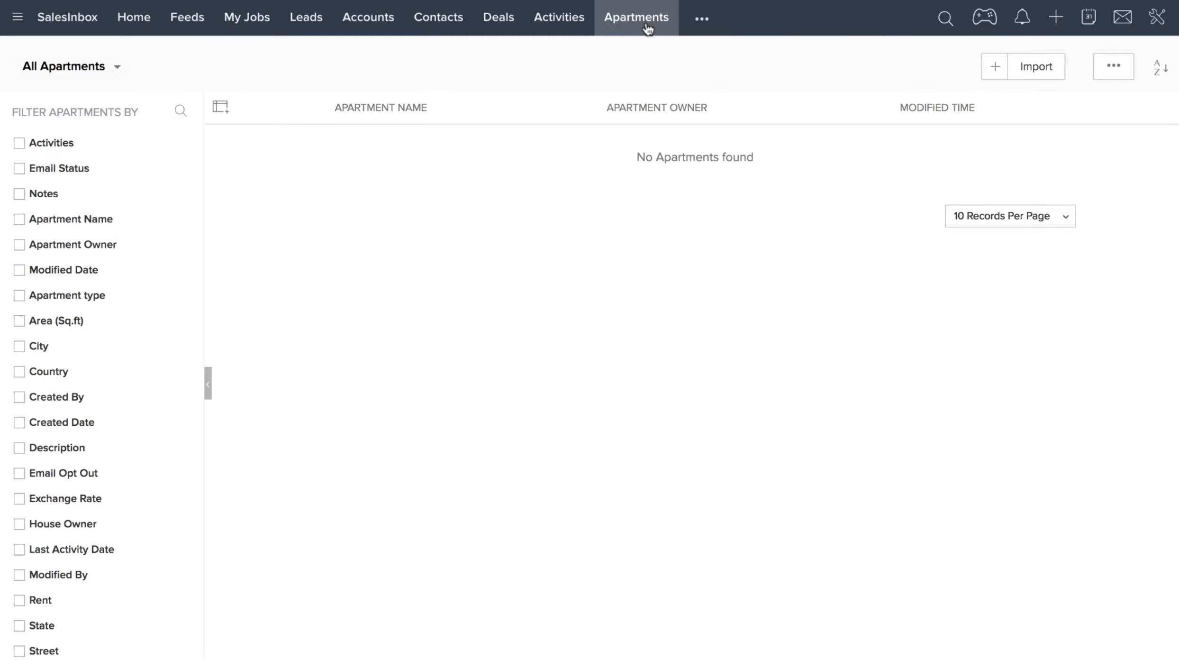
Start a new apartment record and set its Apartment Name to C-807.
{"action": "left_click", "coordinate": [993, 72]}
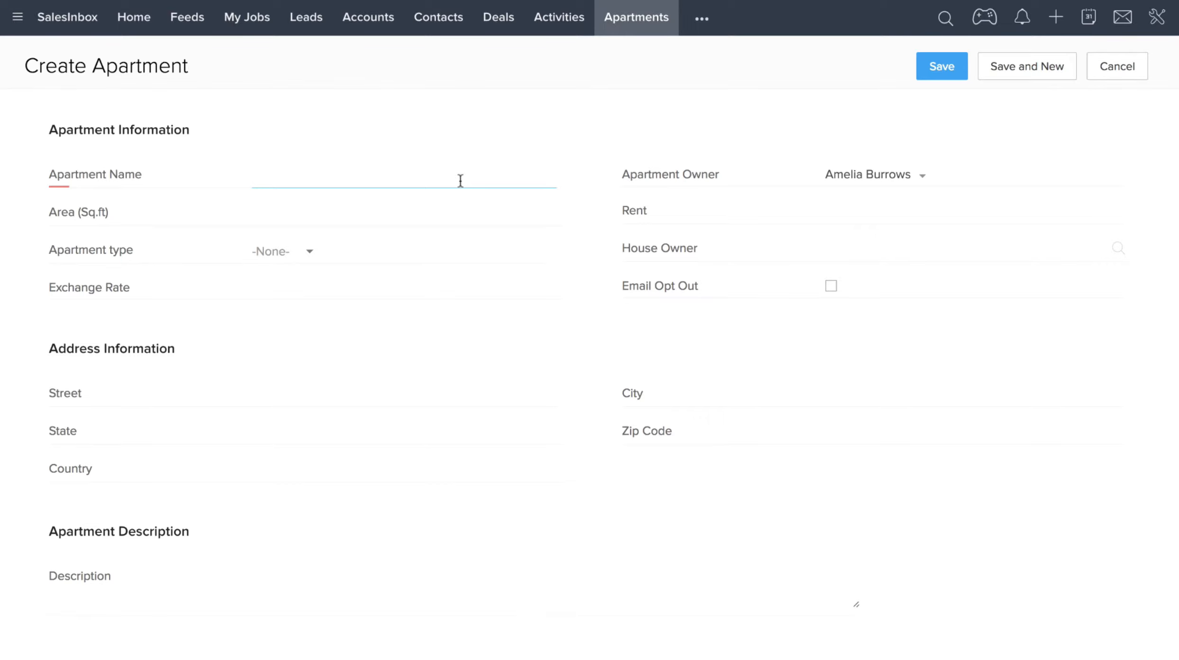
{"action": "type", "text": "C"}
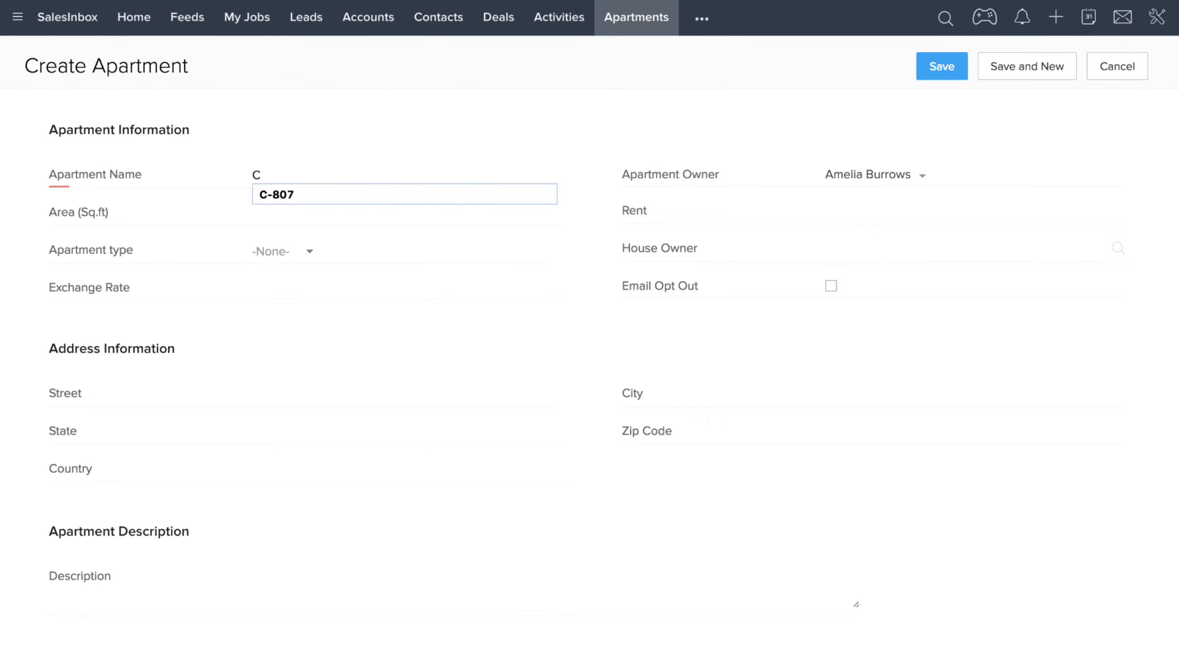
{"action": "type", "text": "-807"}
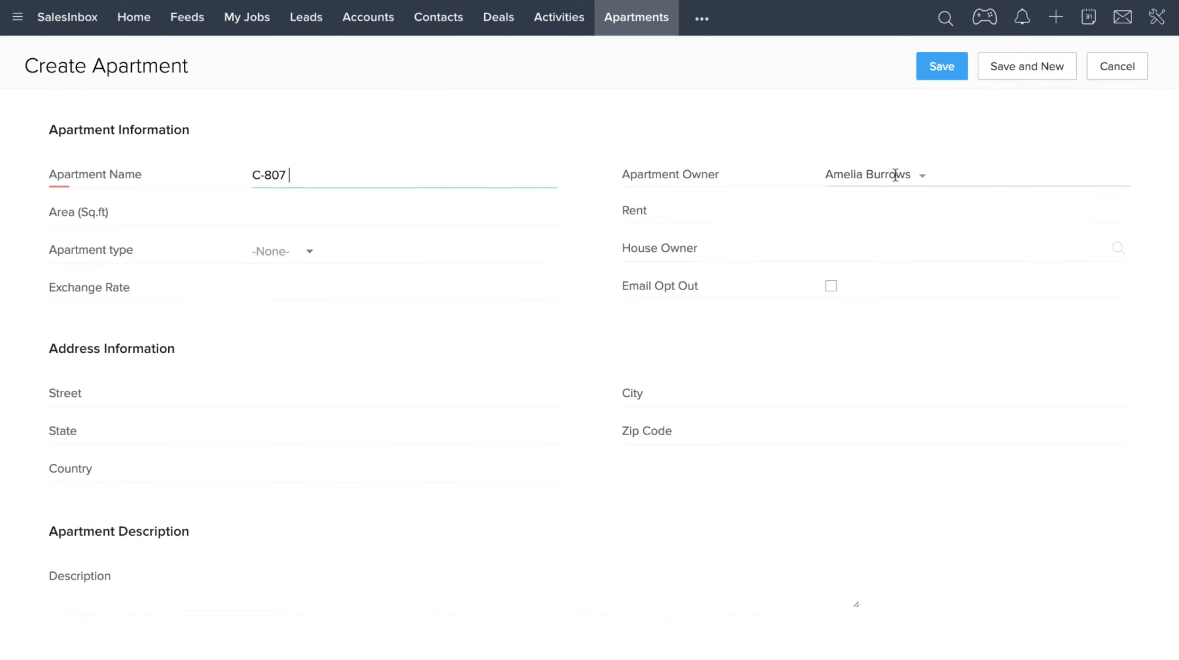
Choose a house owner for the apartment from the House Owner lookup list.
{"action": "left_click", "coordinate": [886, 253]}
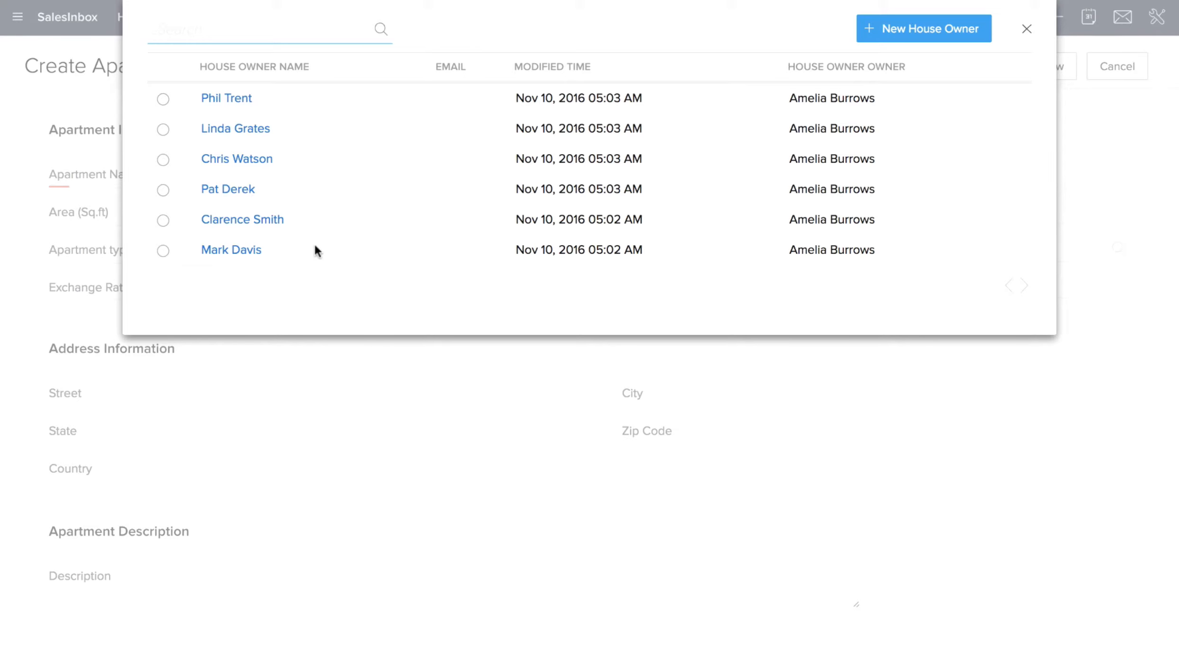
{"action": "left_click", "coordinate": [163, 250]}
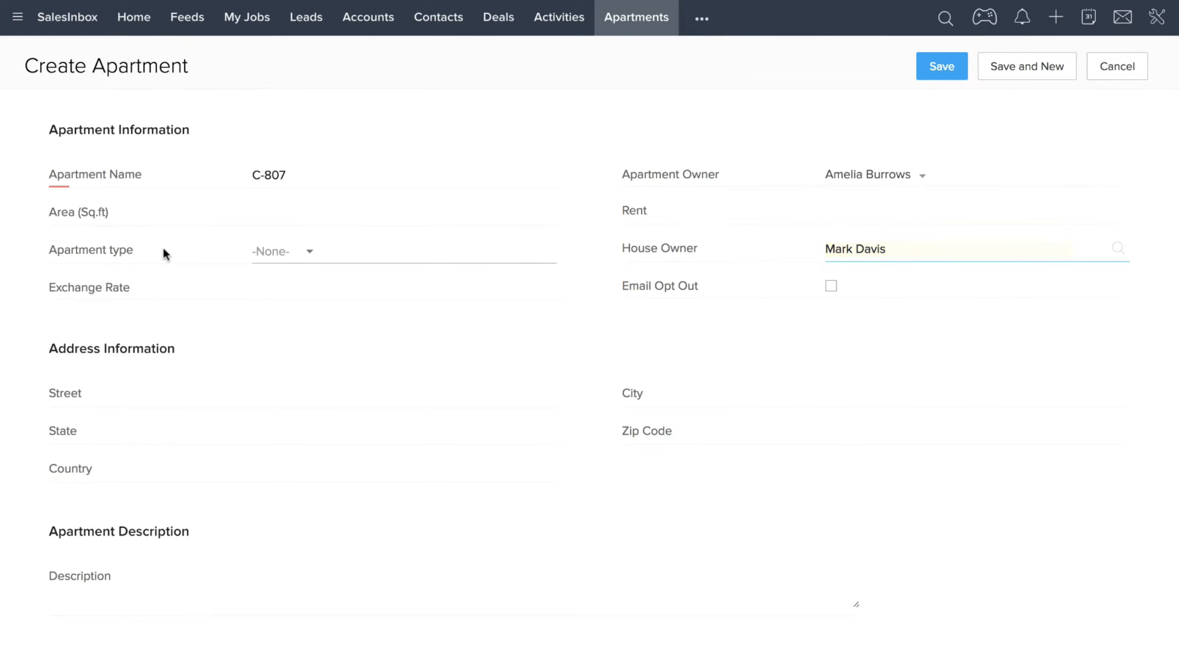
Set the Rent to 15000 and save the apartment record.
{"action": "scroll", "coordinate": [162, 246], "scroll_direction": "down", "scroll_amount": 1}
{"action": "left_click", "coordinate": [860, 160]}
{"action": "type", "text": "15000"}
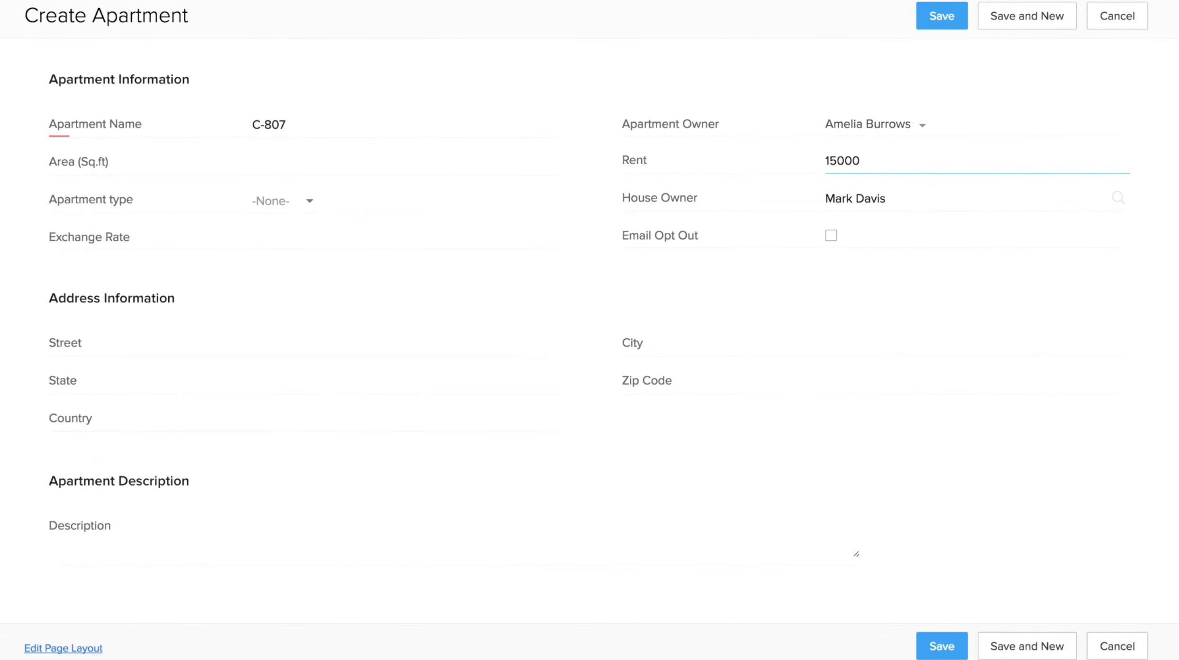
{"action": "left_click", "coordinate": [936, 647]}
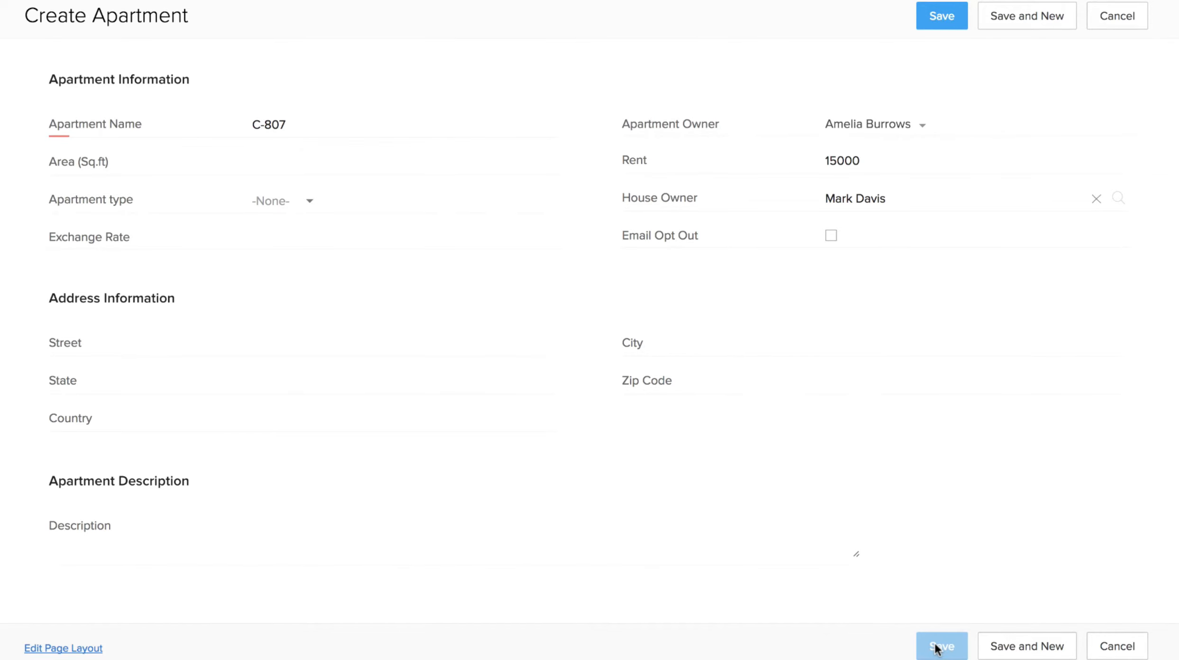
Open the apartment's linked house owner record and review its Apartments owned list.
{"action": "left_click", "coordinate": [417, 142]}
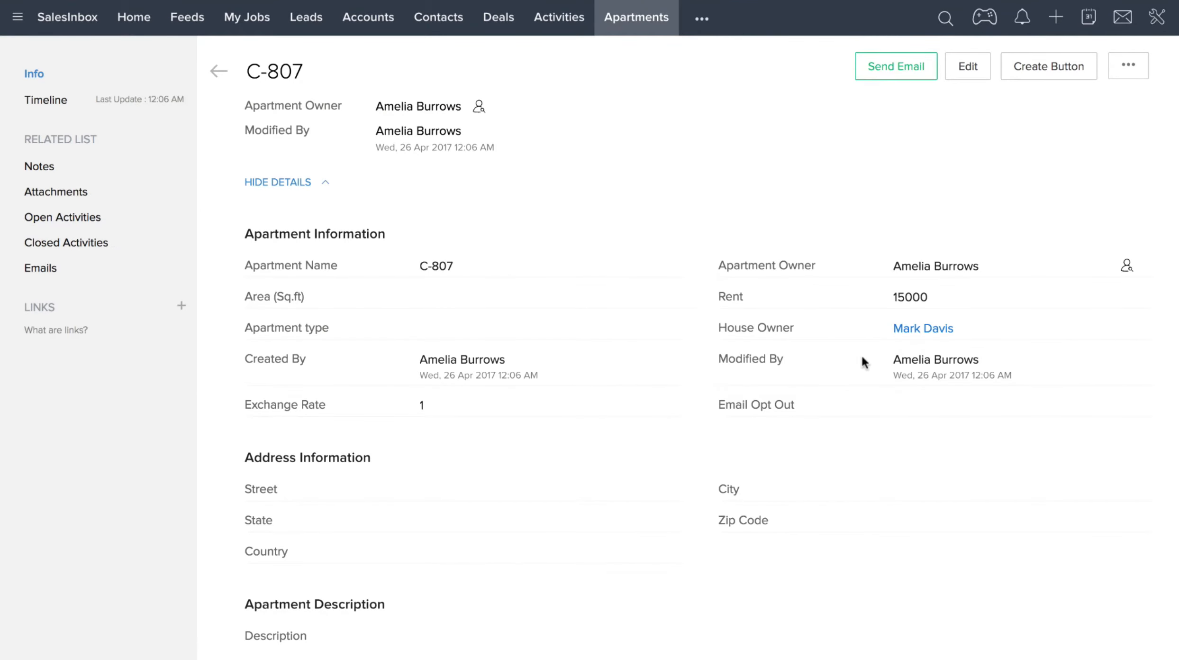
{"action": "left_click", "coordinate": [913, 331]}
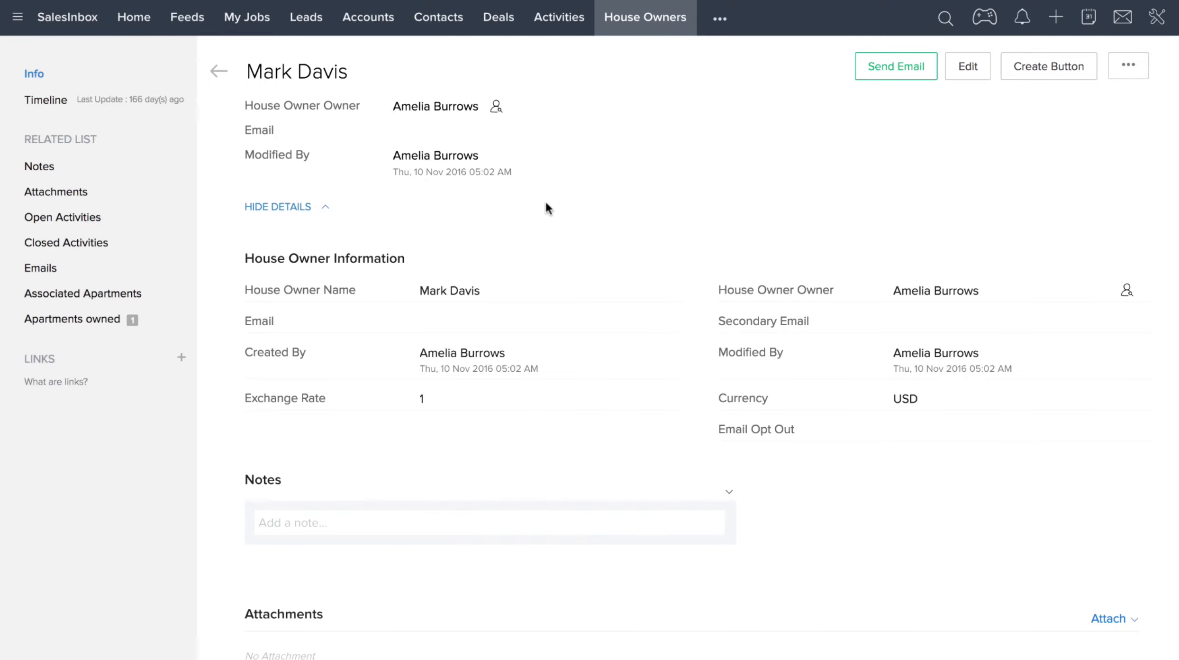
{"action": "scroll", "coordinate": [546, 205], "scroll_direction": "down", "scroll_amount": 10}
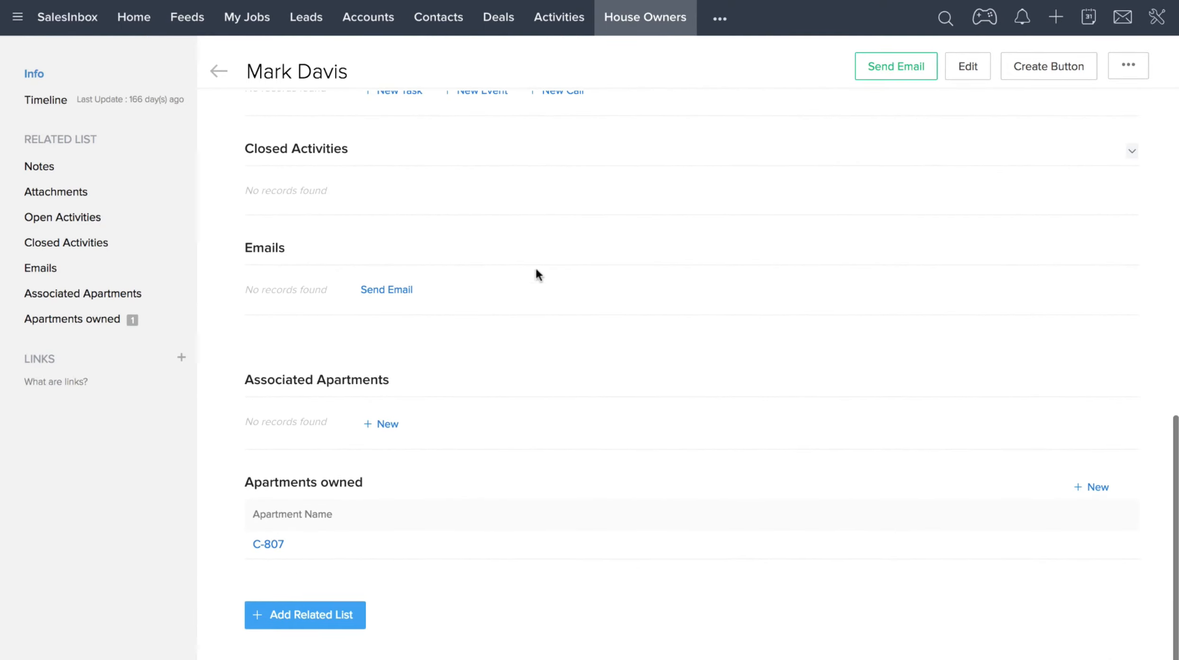
{"action": "mouse_move", "coordinate": [369, 485]}
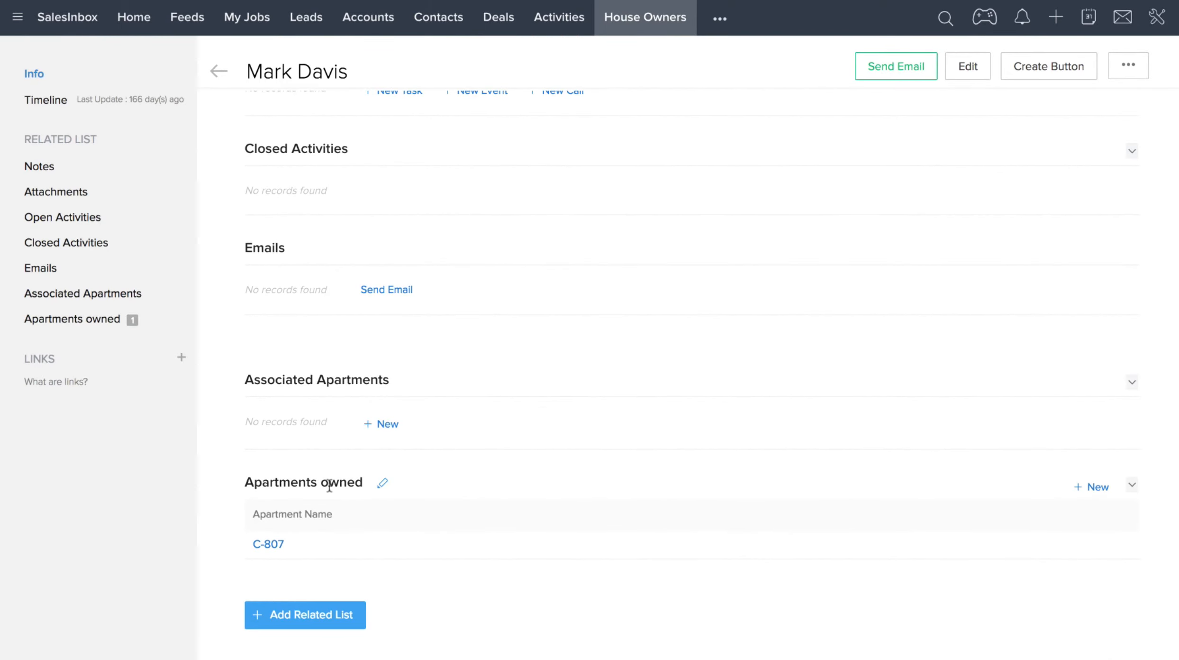
{"action": "mouse_move", "coordinate": [274, 553]}
{"action": "scroll", "coordinate": [274, 550], "scroll_direction": "down", "scroll_amount": 2}
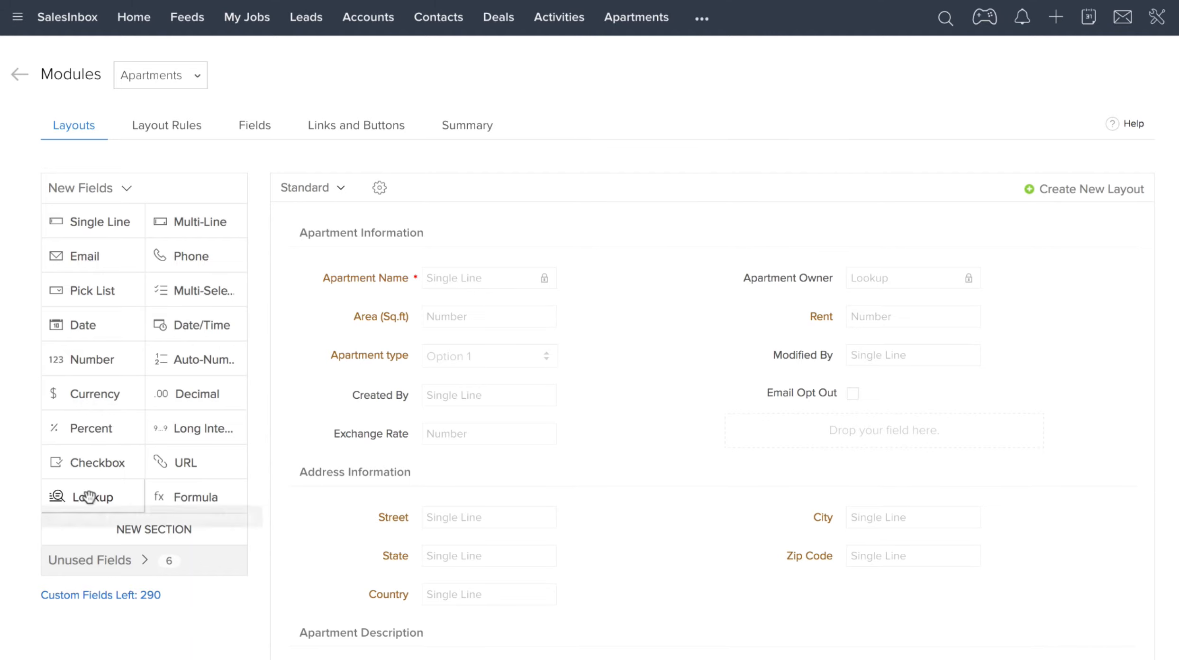
Add a Lookup field labelled HouseOwner to the Apartment Information section, with House Owners as its lookup type.
{"action": "left_click_drag", "start_coordinate": [89, 497], "coordinate": [754, 427]}
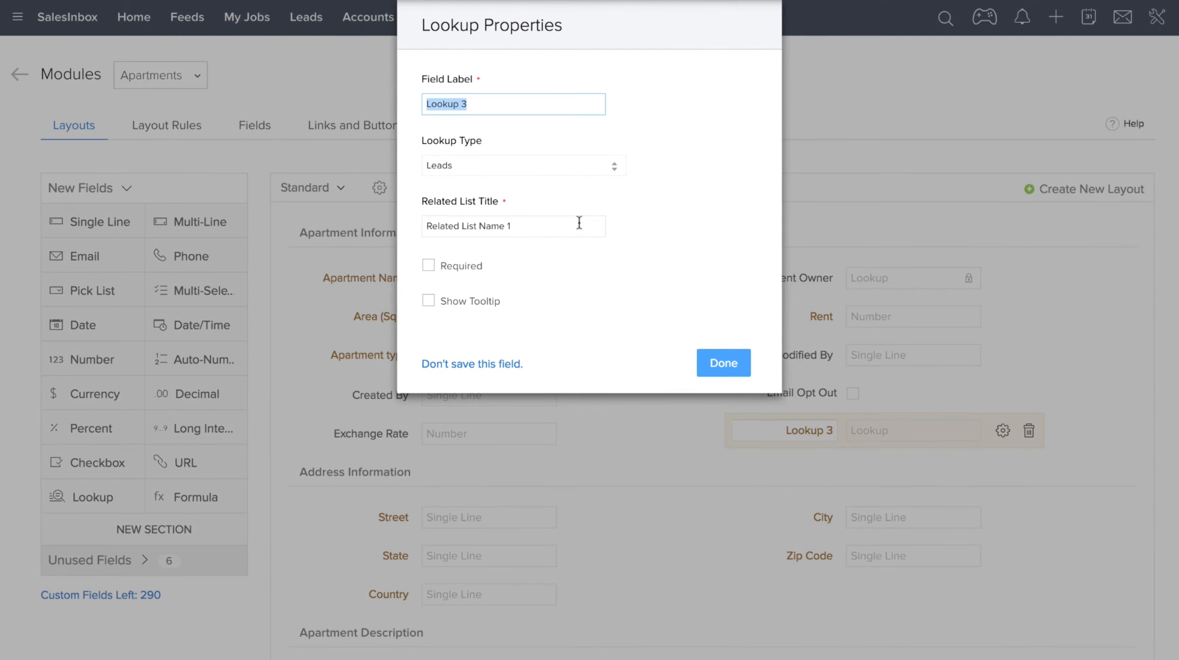
{"action": "type", "text": "HouseOwner"}
{"action": "left_click", "coordinate": [573, 162]}
{"action": "left_click", "coordinate": [530, 292]}
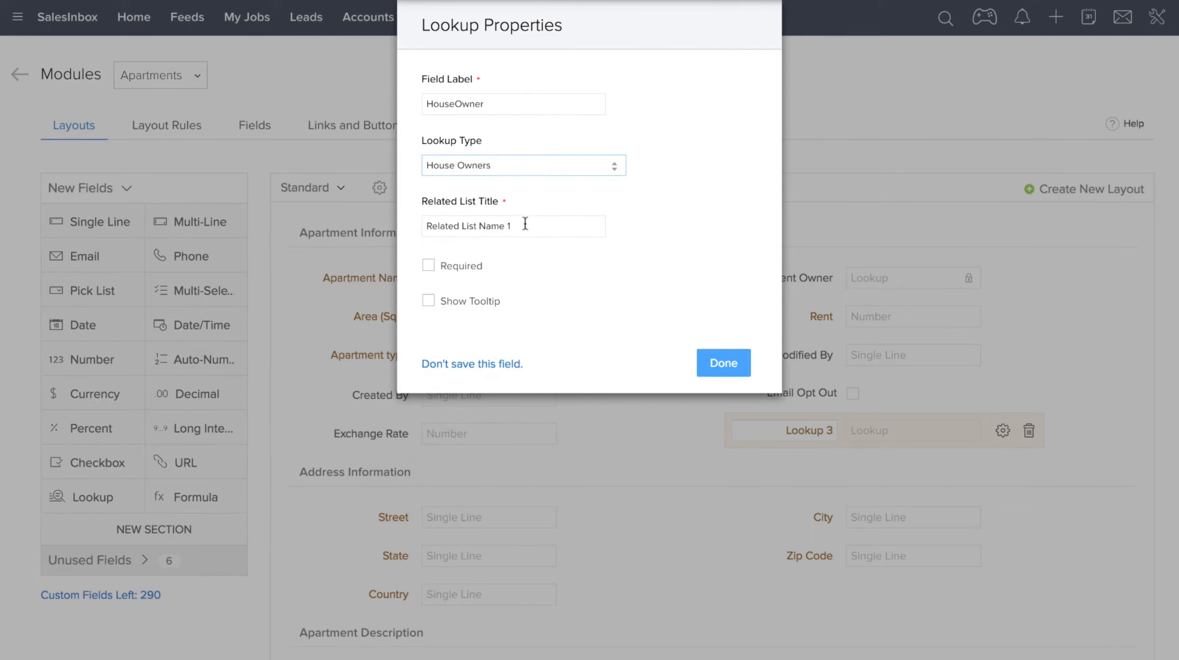
Set the lookup's related list title to Apartments Owned and save the new field to the layout.
{"action": "left_click_drag", "start_coordinate": [524, 226], "coordinate": [426, 224]}
{"action": "type", "text": "Apartm"}
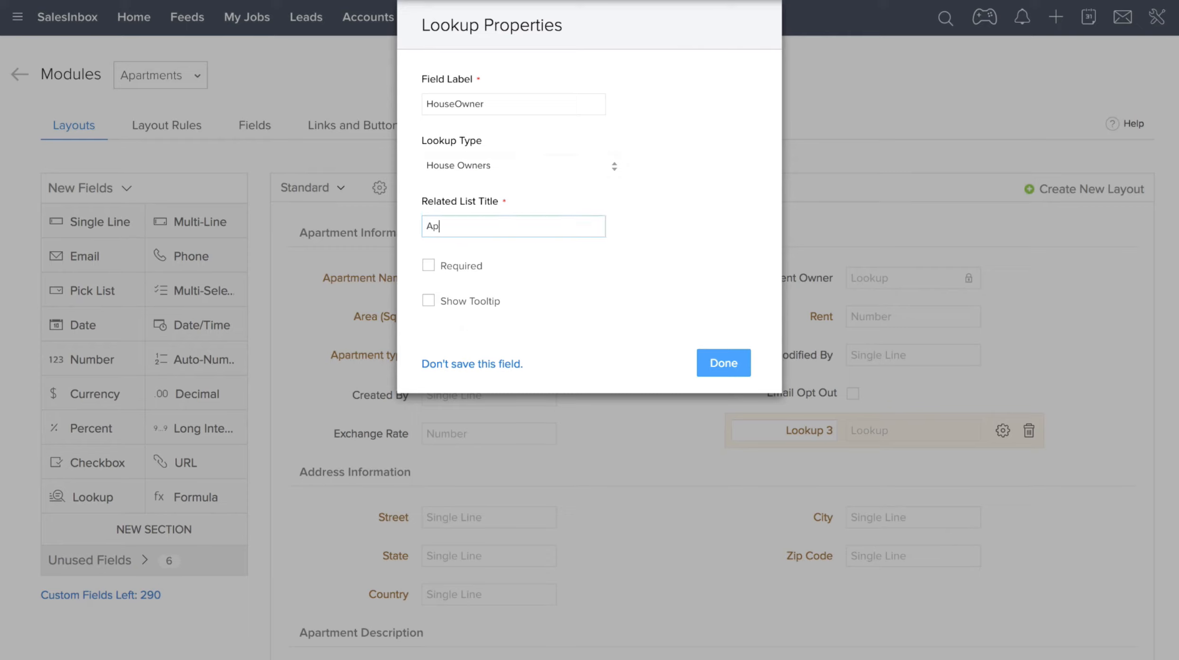
{"action": "type", "text": "ents Ownd"}
{"action": "left_click", "coordinate": [734, 373]}
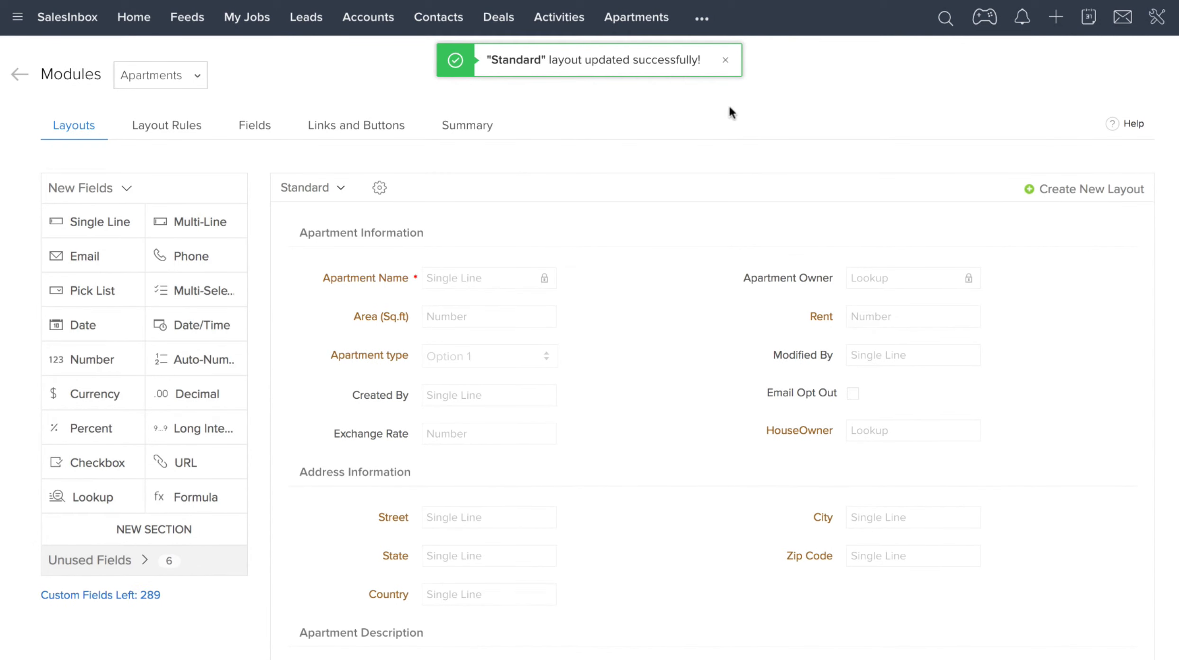
{"action": "left_click", "coordinate": [726, 61]}
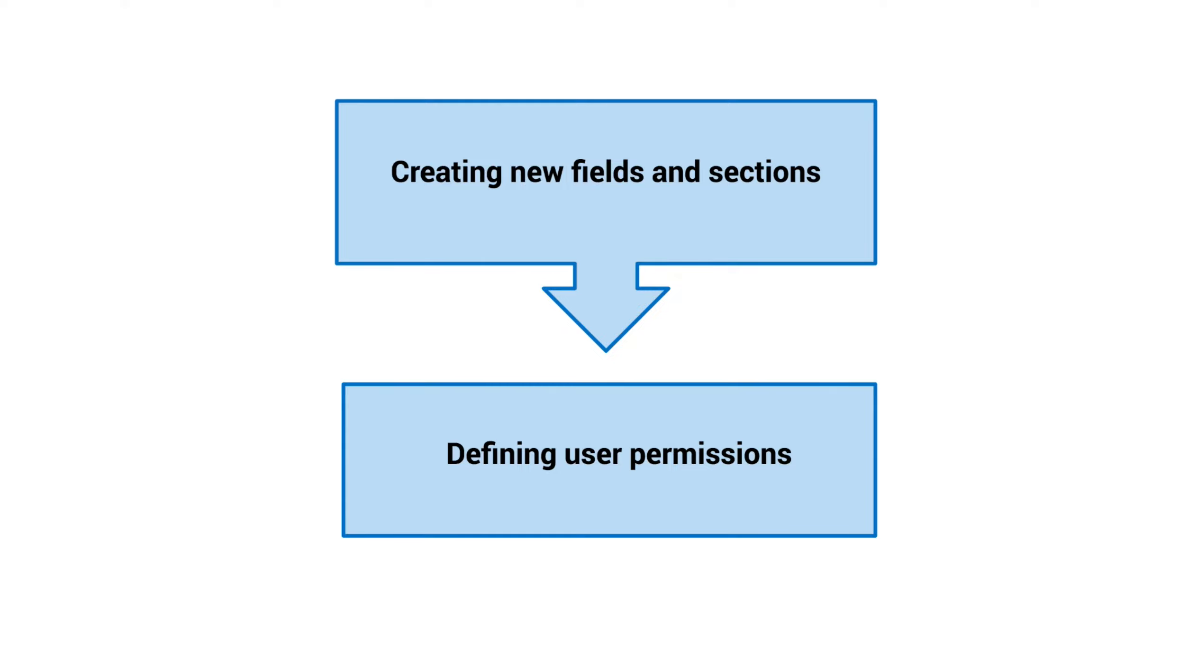